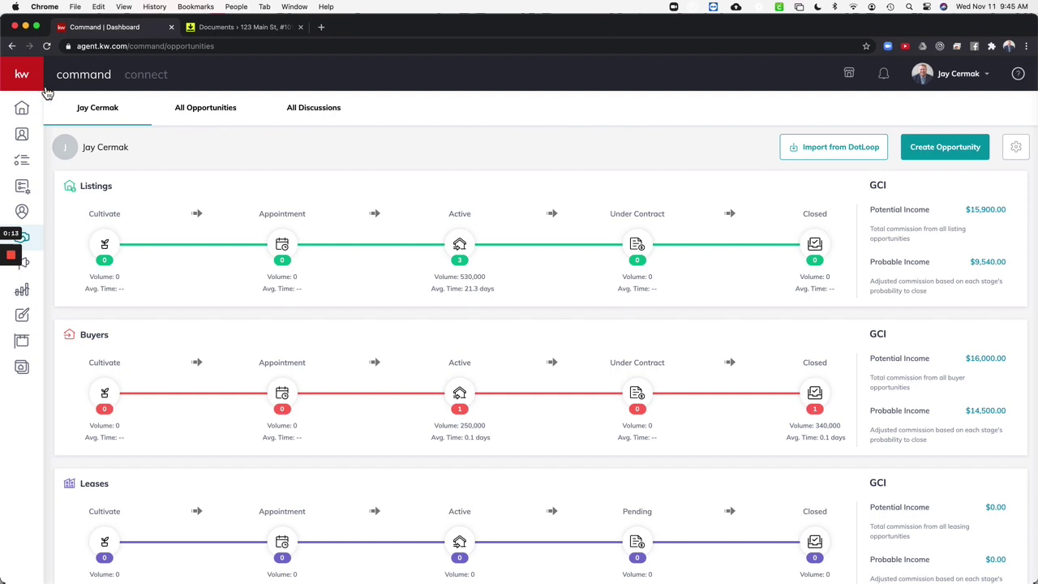
# - Review the dashboard's Listings pipeline: 3 active listings totalling 530,000 in volume
pyautogui.moveTo(36, 88)
pyautogui.scroll(-2, 106, 354)
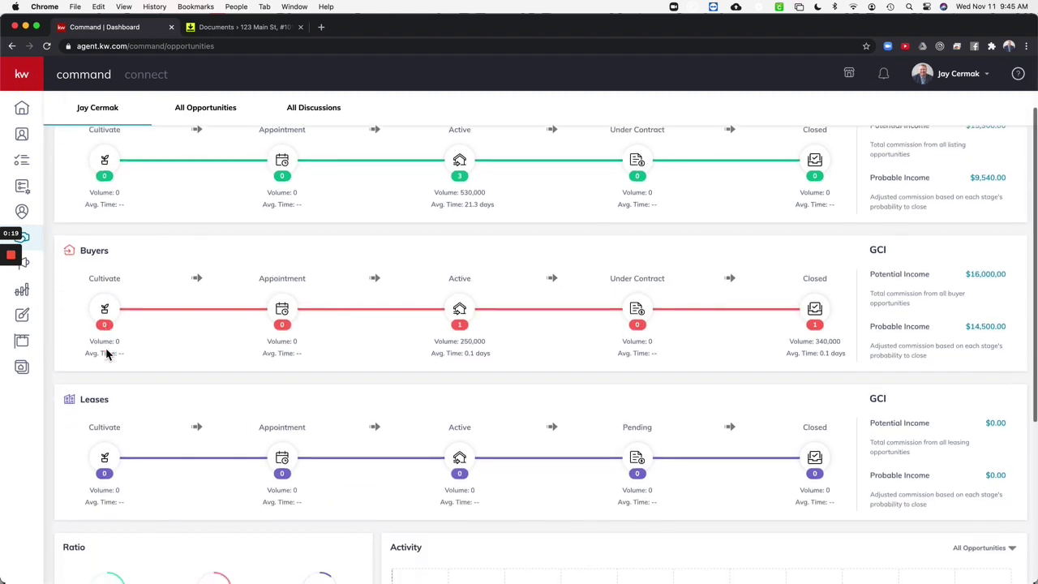
pyautogui.scroll(2, 106, 353)
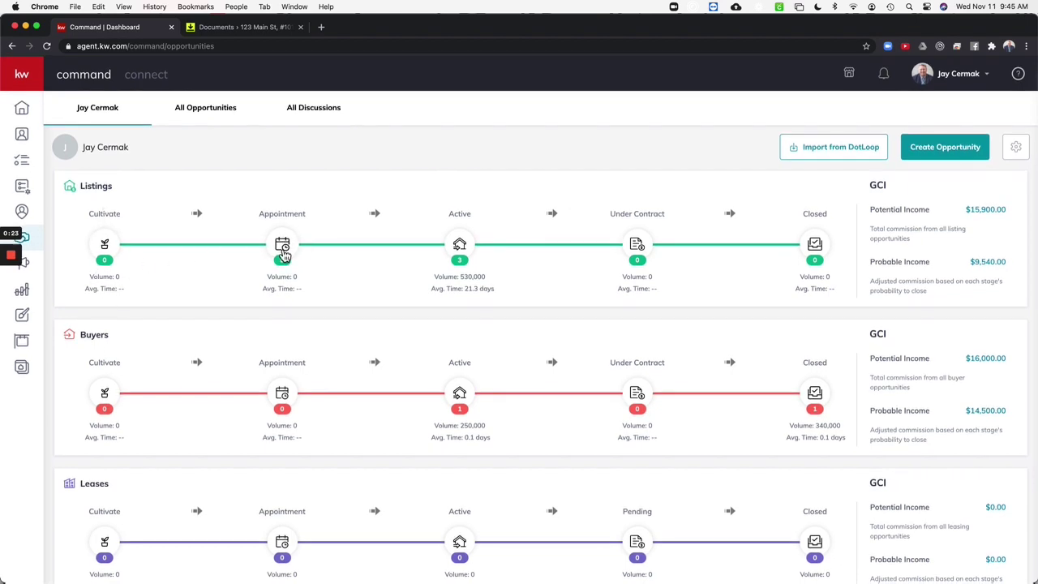
pyautogui.click(460, 245)
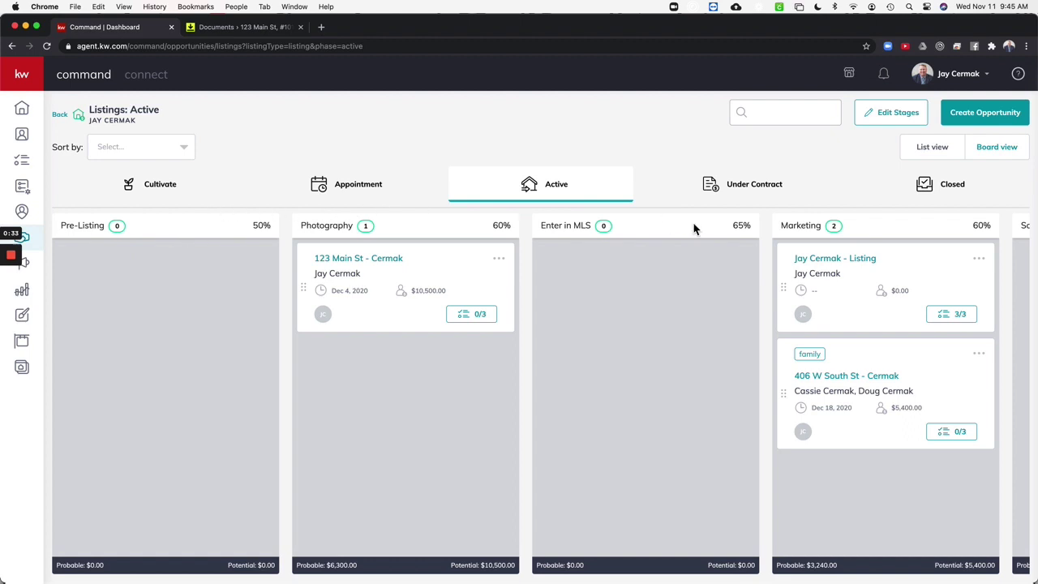
pyautogui.hscroll(5, 739, 291)
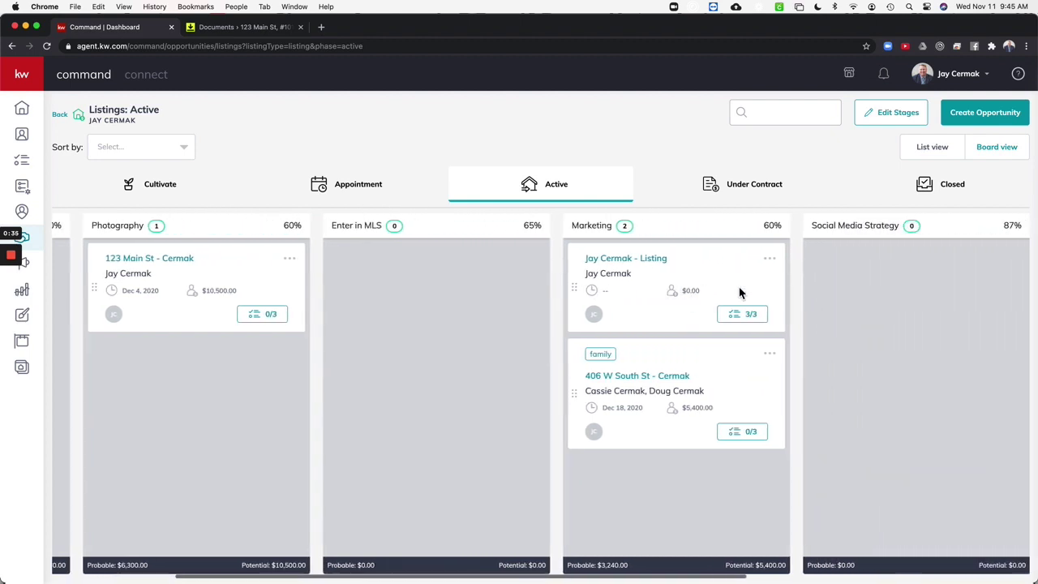
pyautogui.hscroll(5, 739, 293)
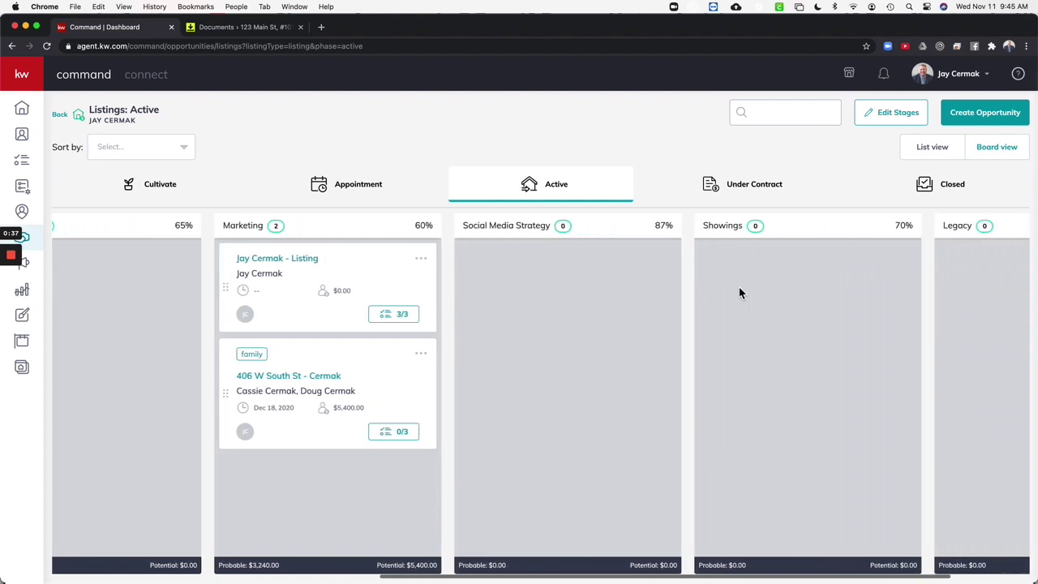
pyautogui.hscroll(2, 738, 293)
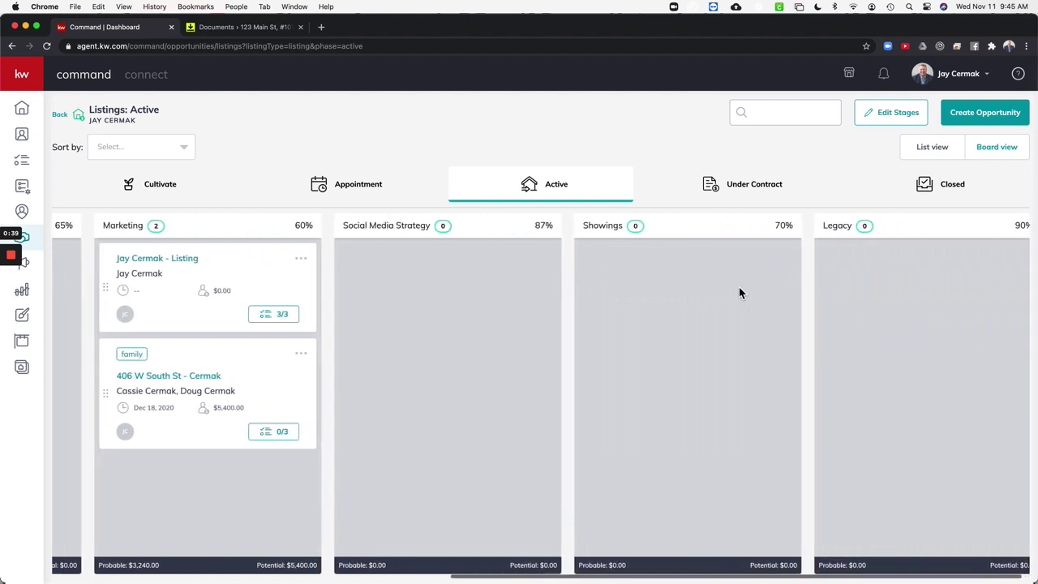
pyautogui.hscroll(-10, 739, 293)
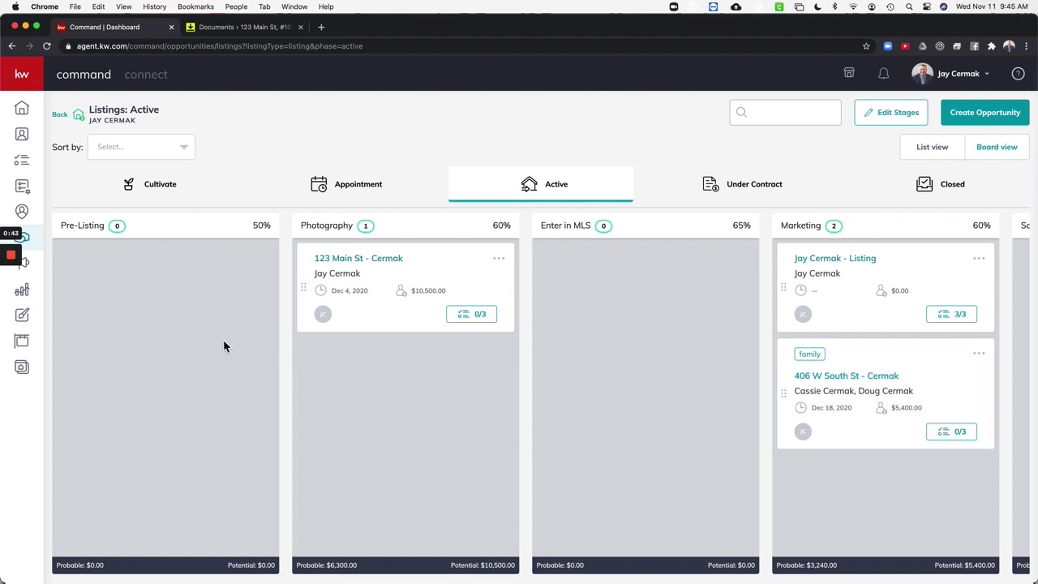
# - Open Edit Active Stages for the seven listing stages, Pre-Listing to Legacy
pyautogui.click(884, 116)
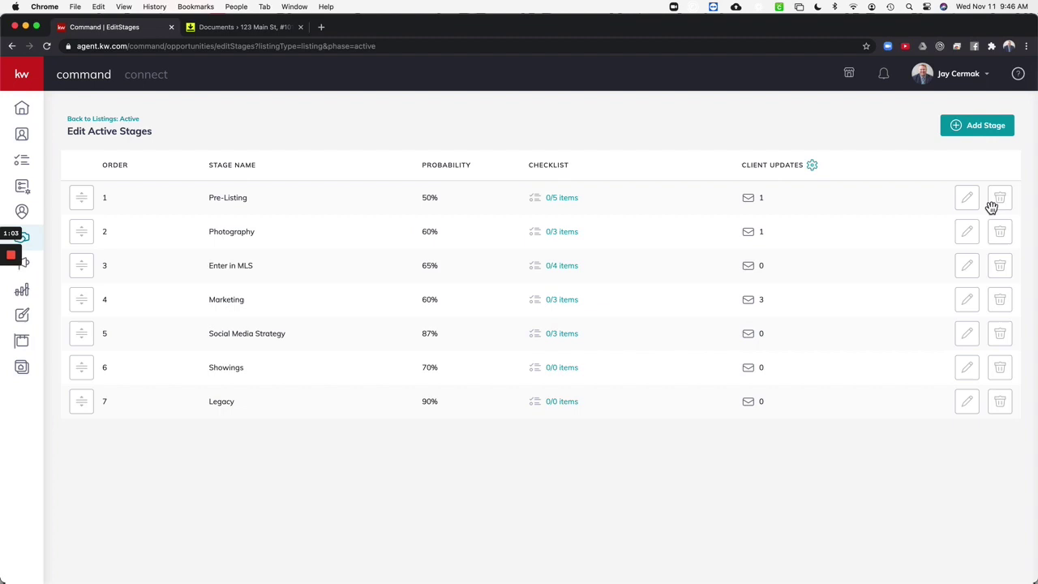
# - In the five-item Pre-Listing checklist, turn on Client Update for Order Sign in Yard
pyautogui.click(564, 199)
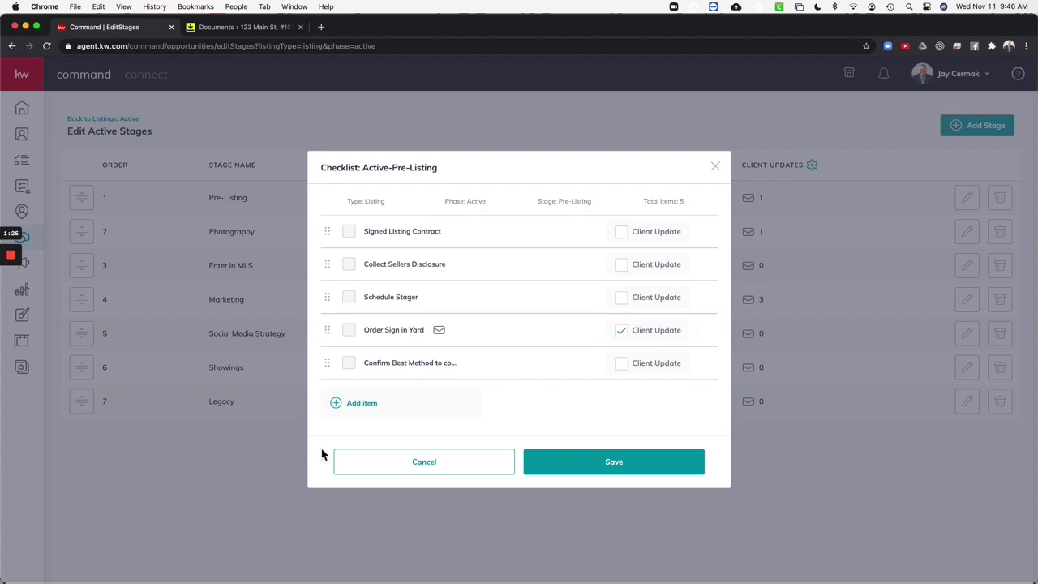
pyautogui.click(357, 403)
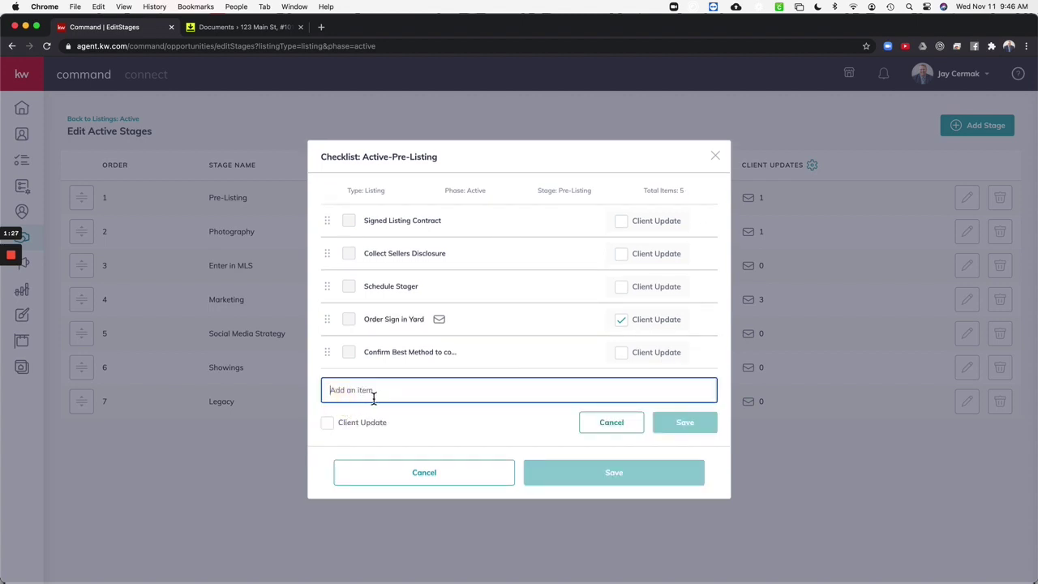
pyautogui.click(616, 425)
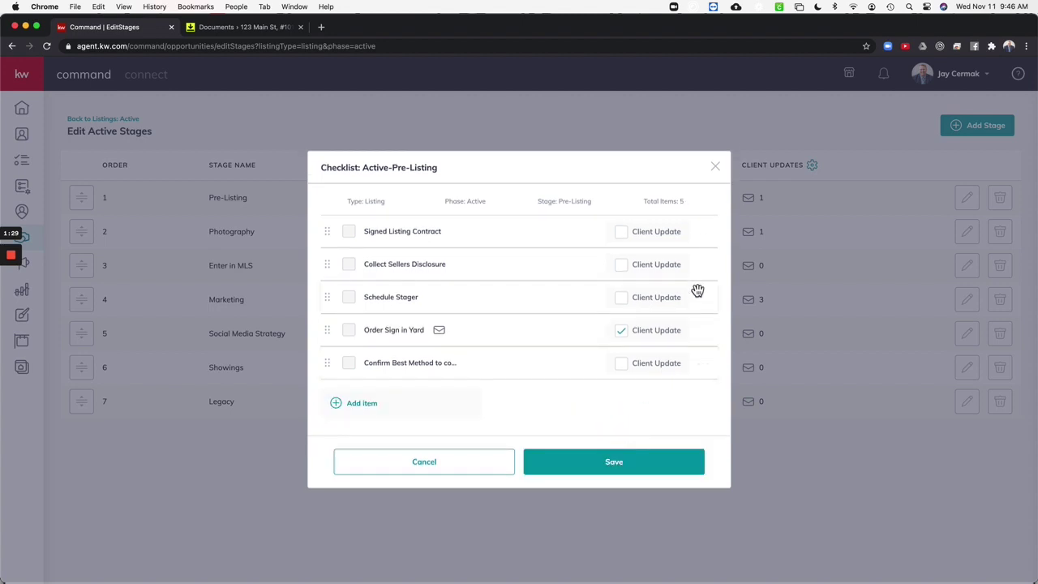
pyautogui.click(703, 234)
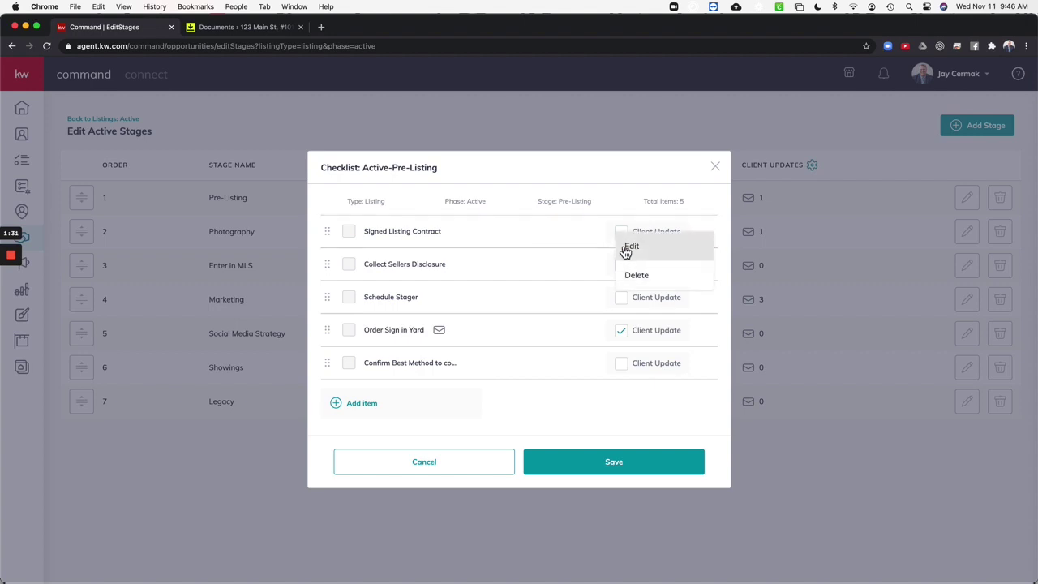
pyautogui.click(624, 204)
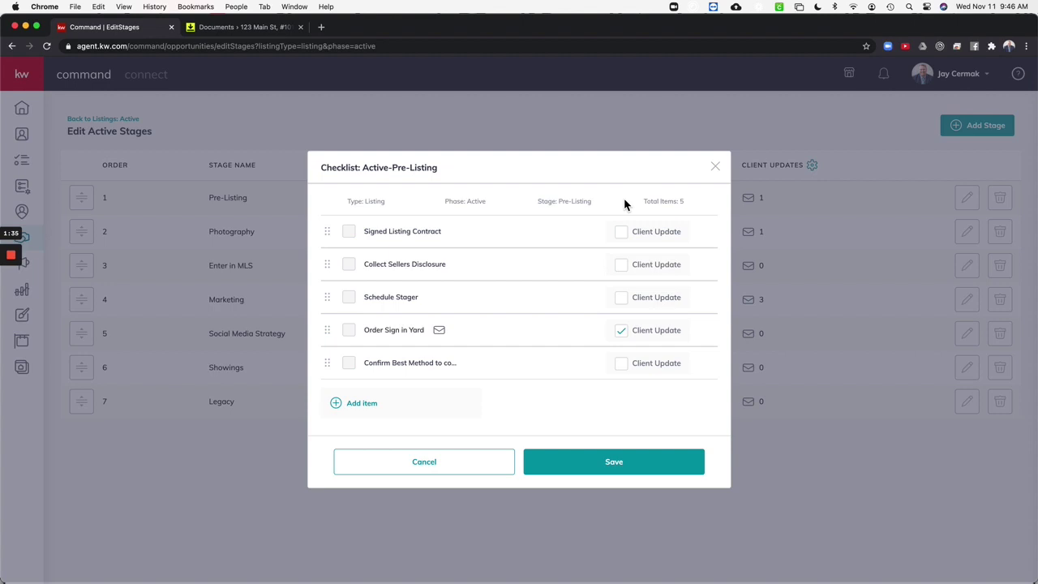
pyautogui.click(625, 334)
# - Save the Pre-Listing checklist, then view Photography's settings and checklist without changes
pyautogui.click(602, 467)
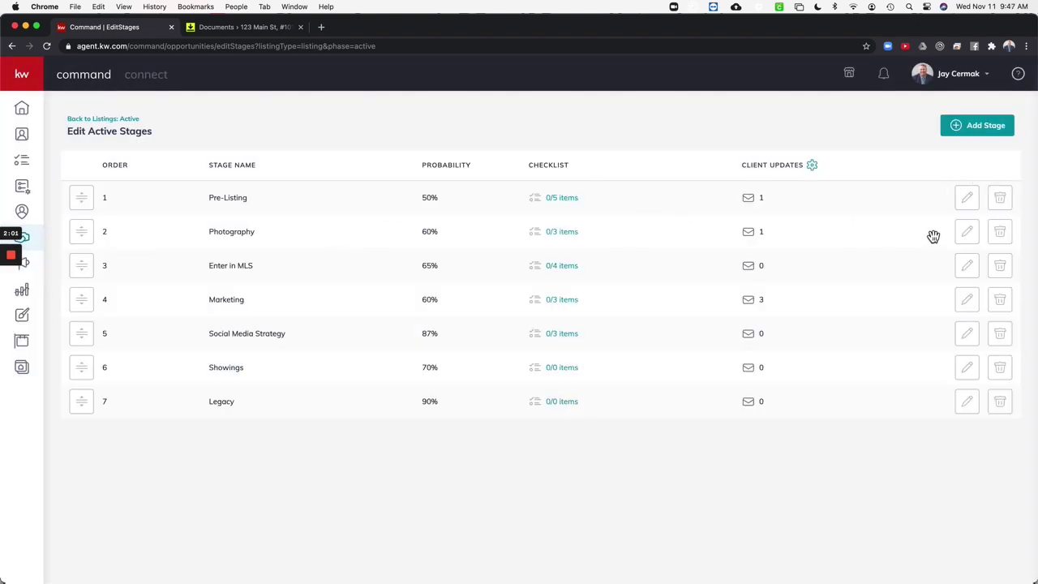
pyautogui.click(974, 235)
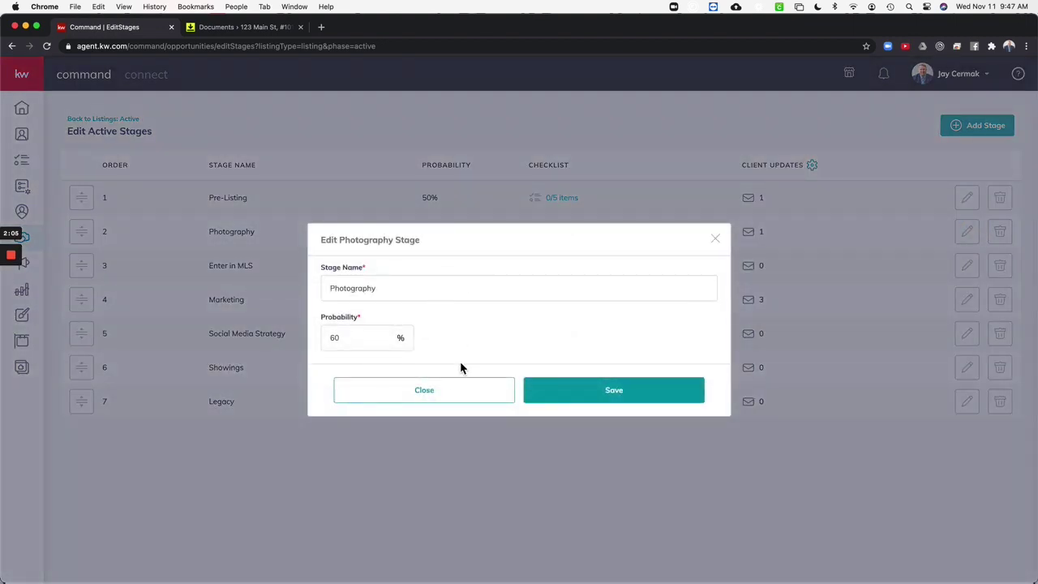
pyautogui.click(440, 403)
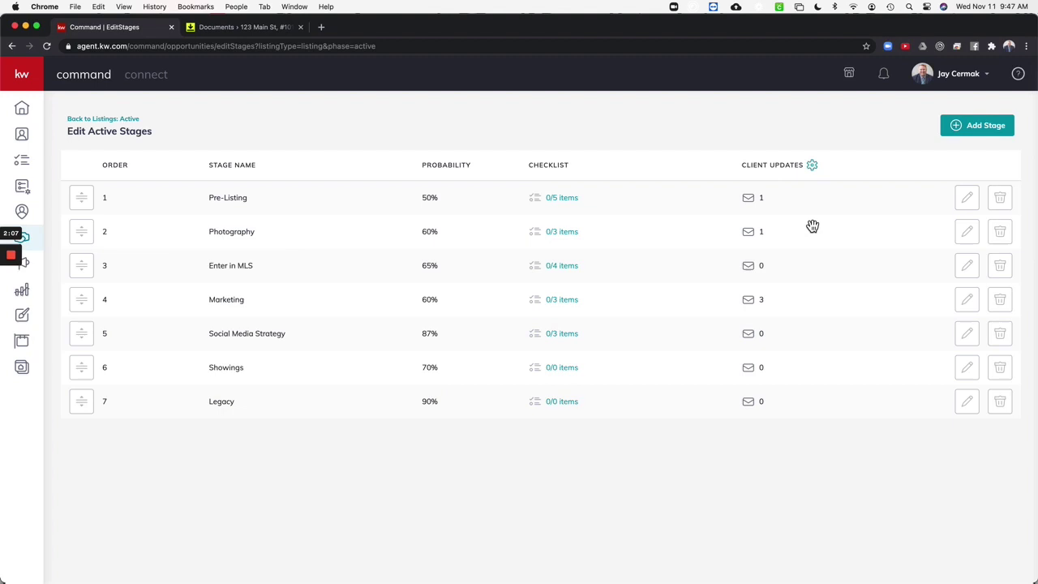
pyautogui.click(569, 233)
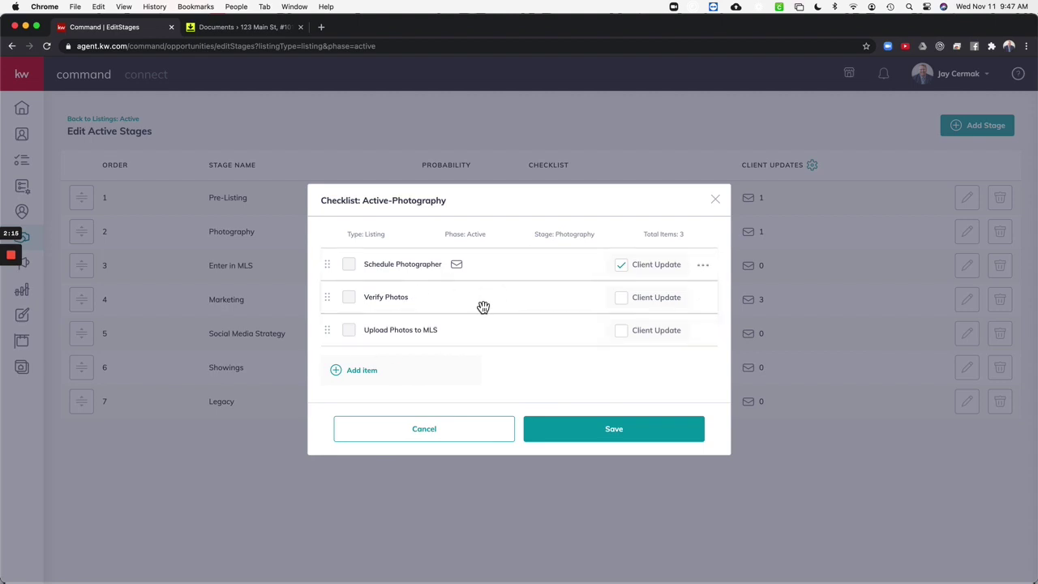
pyautogui.click(466, 424)
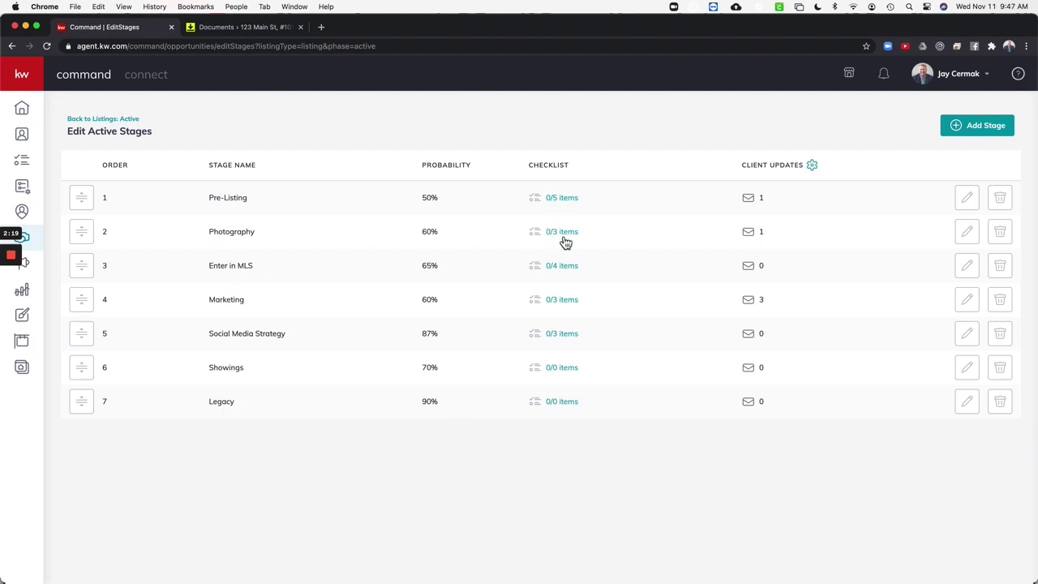
# - Look over the Enter in MLS checklist and close it unchanged
pyautogui.click(559, 266)
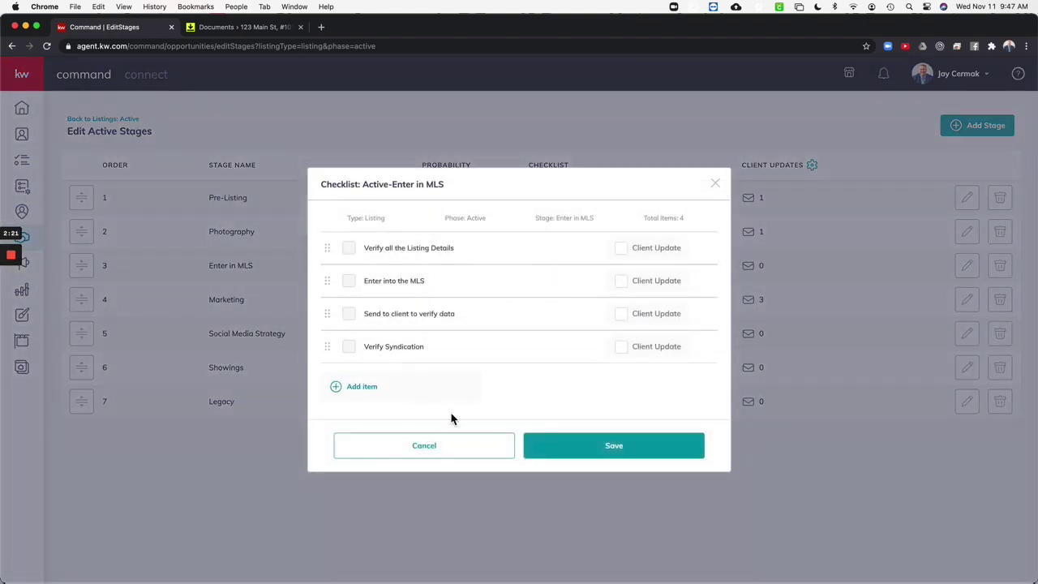
pyautogui.click(439, 448)
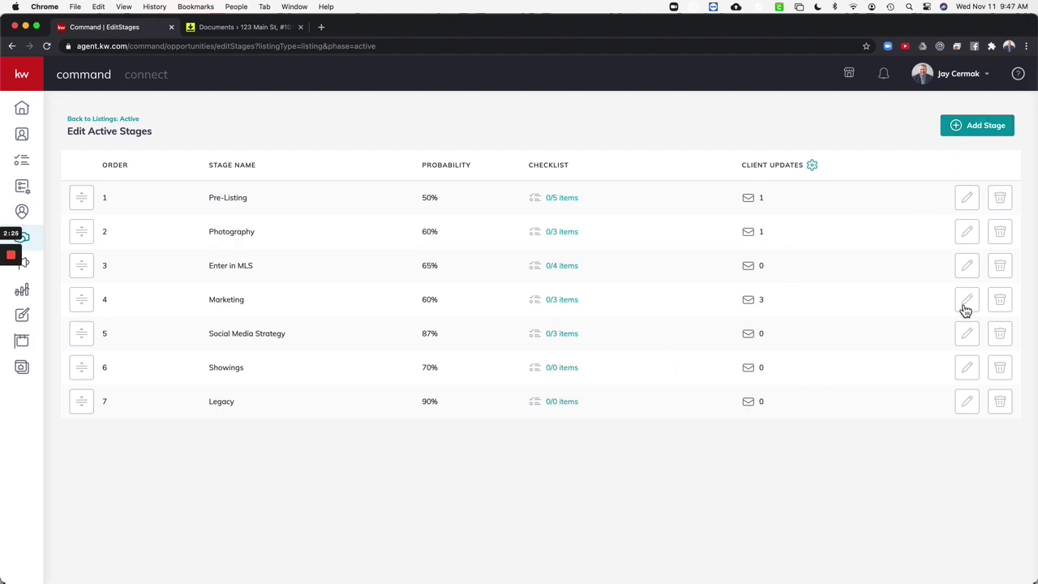
pyautogui.moveTo(81, 233)
pyautogui.mouseDown()
pyautogui.moveTo(86, 283)
pyautogui.moveTo(86, 222)
pyautogui.moveTo(86, 232)
pyautogui.mouseUp()
# - Mark Schedule Photographer complete for 123 Main St with a Nov 10 due date
pyautogui.click(128, 119)
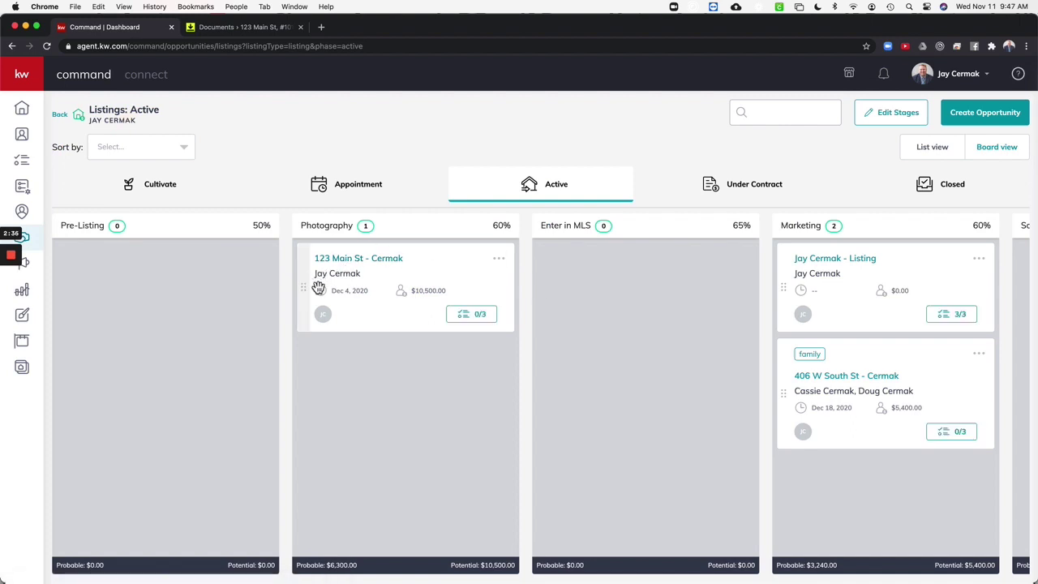
pyautogui.moveTo(310, 290); pyautogui.dragTo(190, 305)
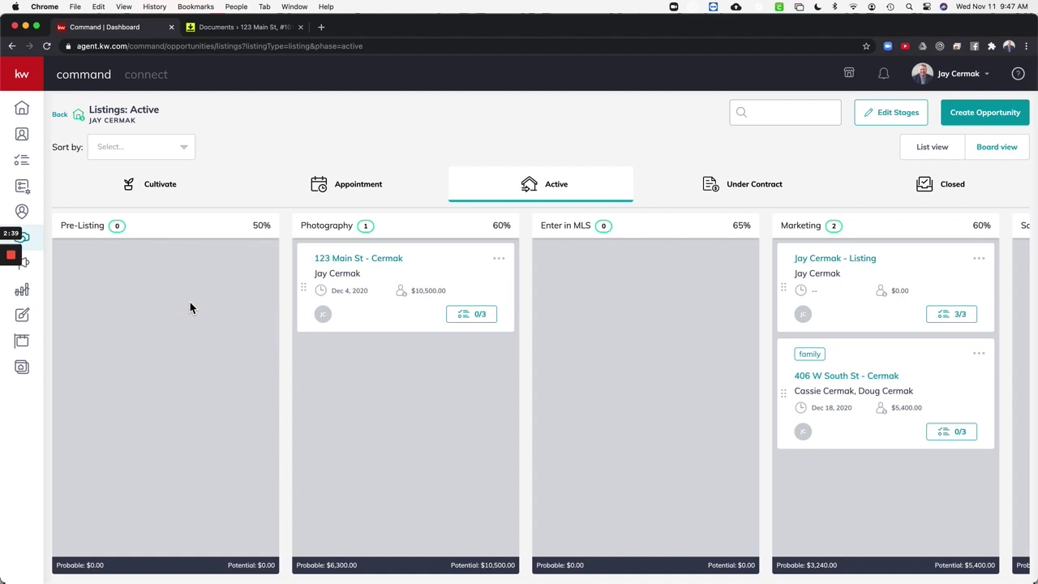
pyautogui.click(478, 318)
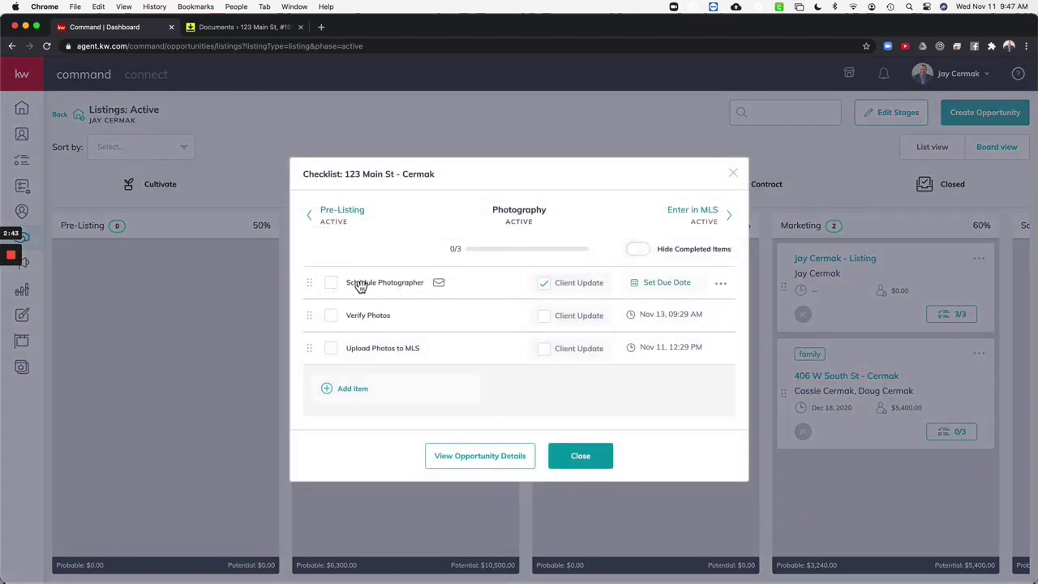
pyautogui.click(332, 289)
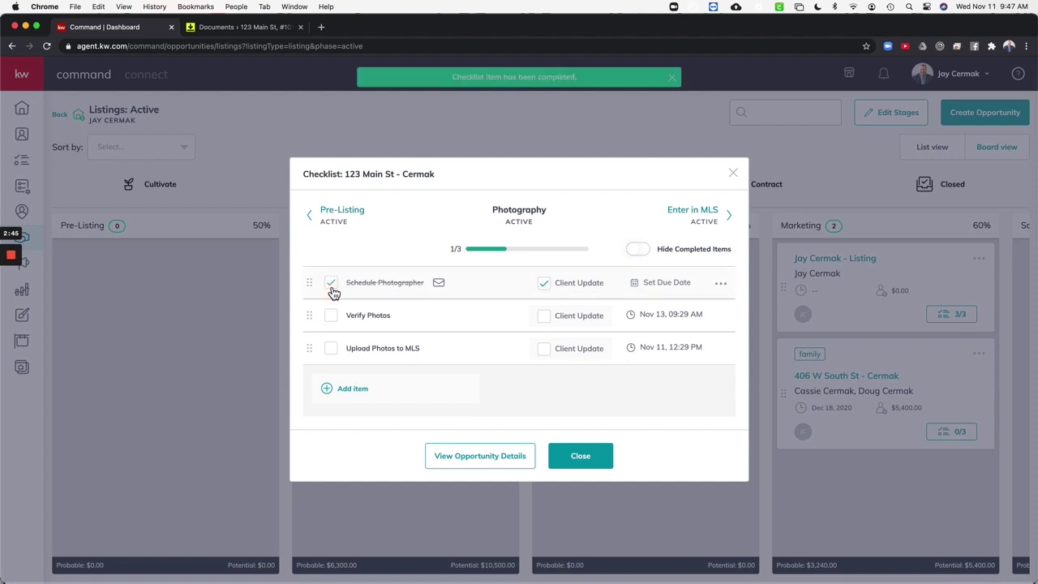
pyautogui.click(666, 282)
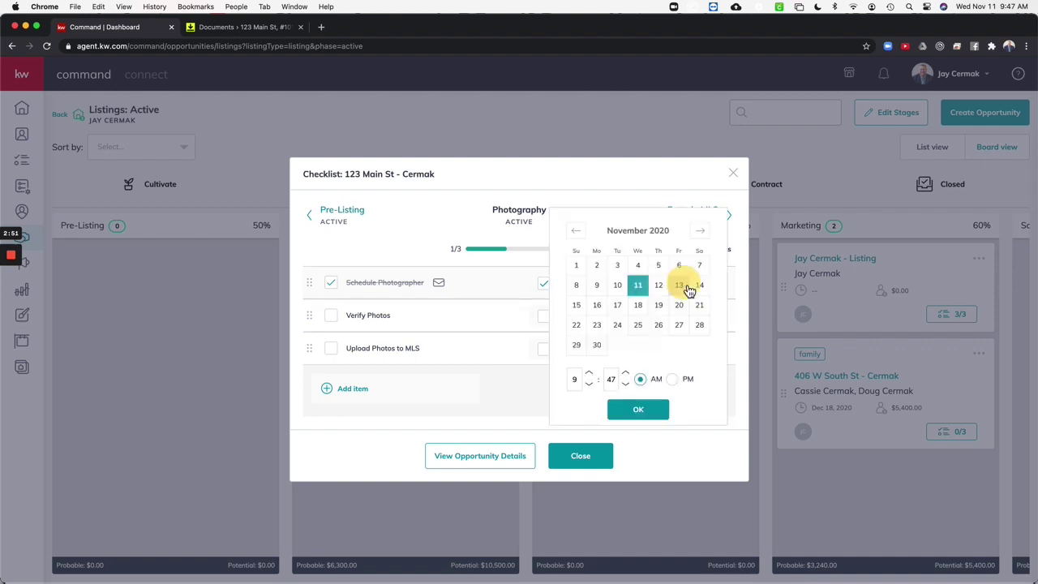
pyautogui.click(624, 289)
pyautogui.click(654, 410)
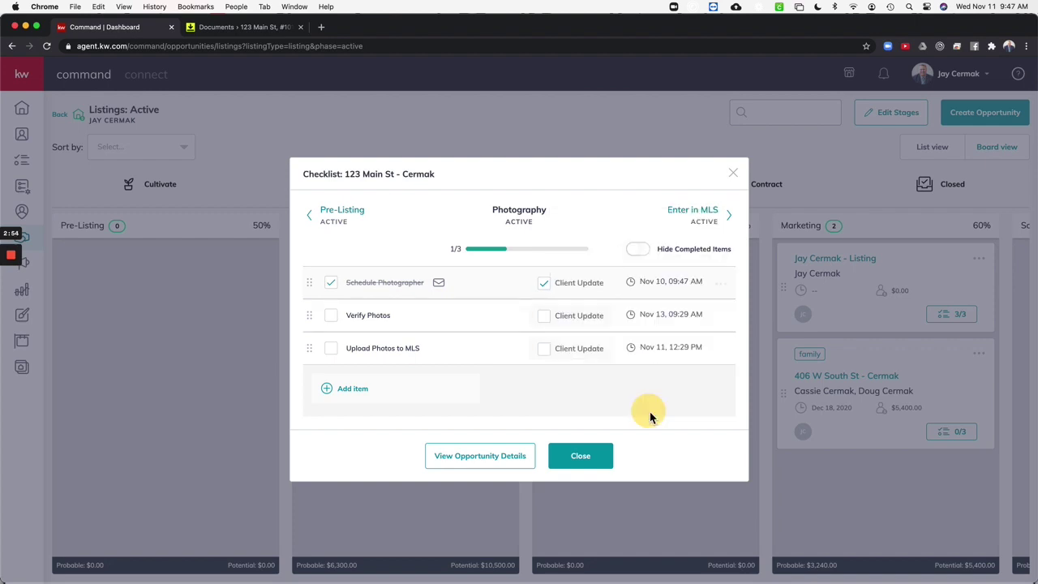
pyautogui.click(580, 461)
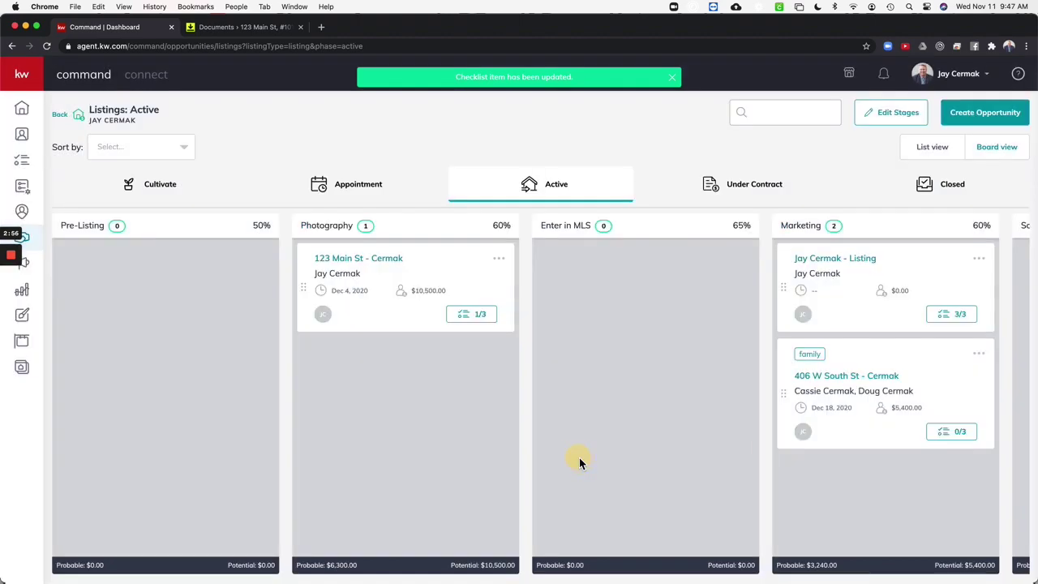
pyautogui.click(480, 316)
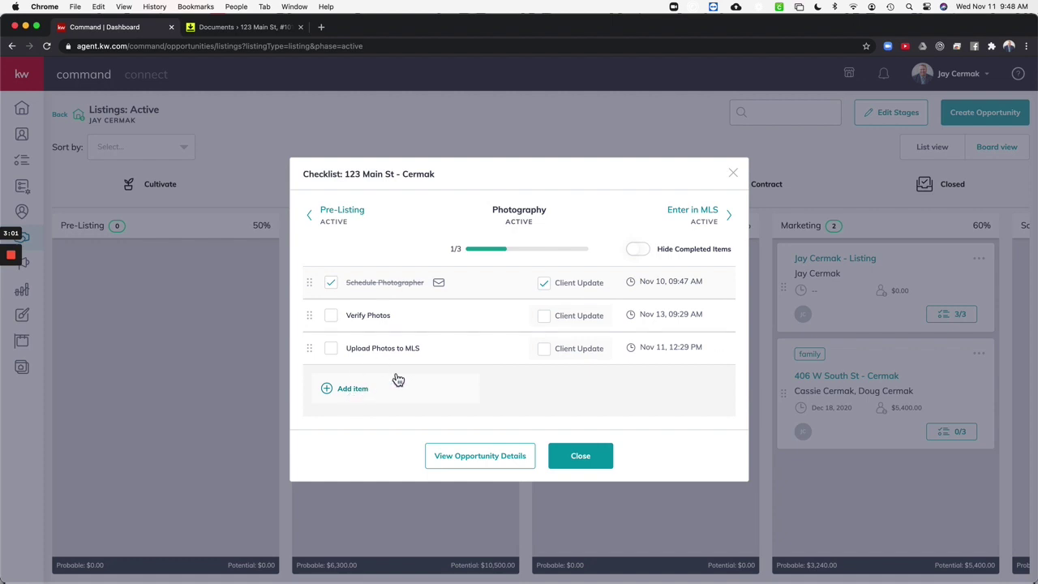
# - Close the 123 Main St checklist, view the Marketing listing's checklist, and dismiss Sort by
pyautogui.click(733, 173)
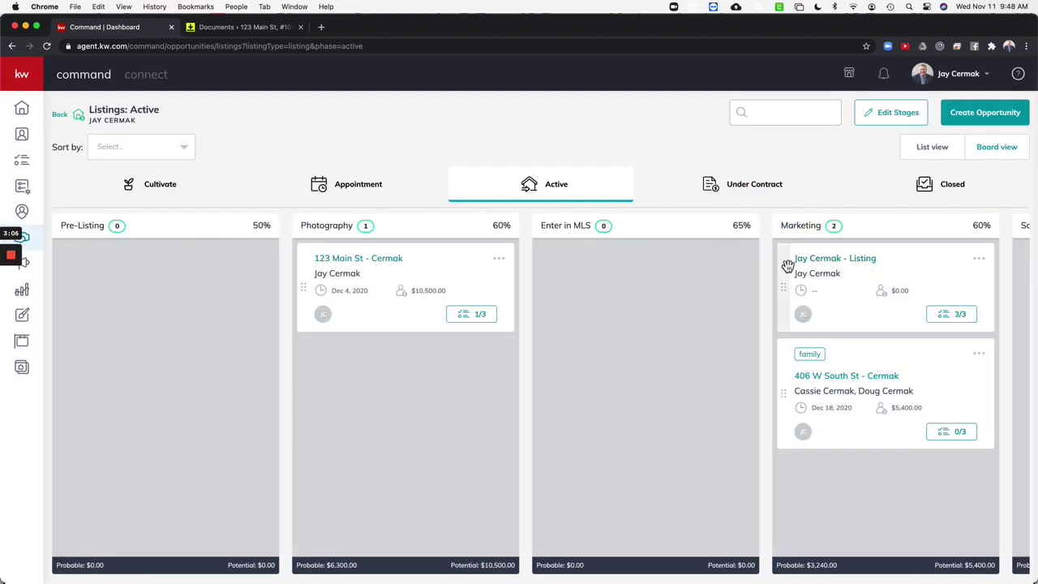
pyautogui.click(952, 319)
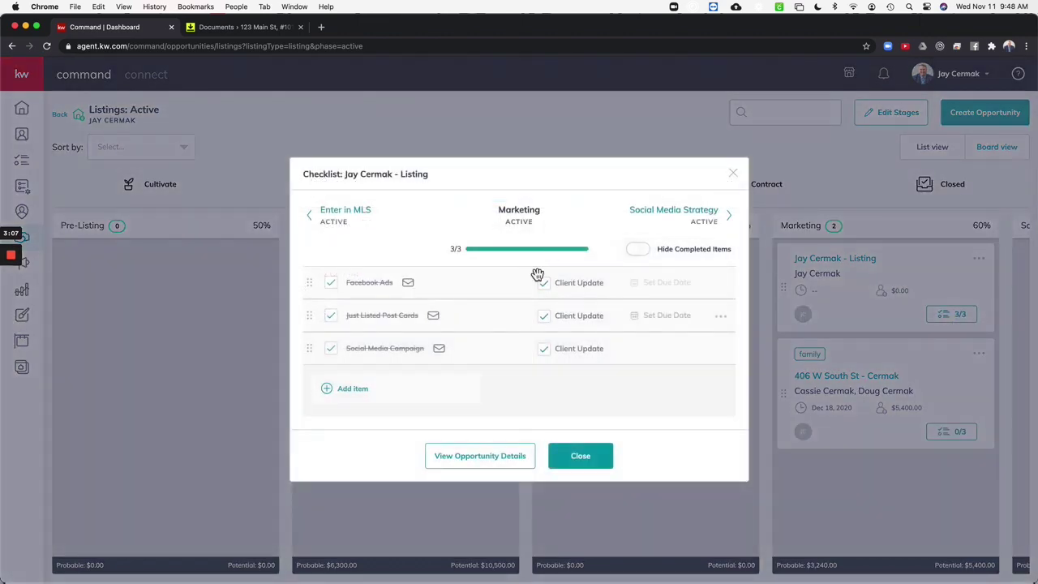
pyautogui.click(733, 173)
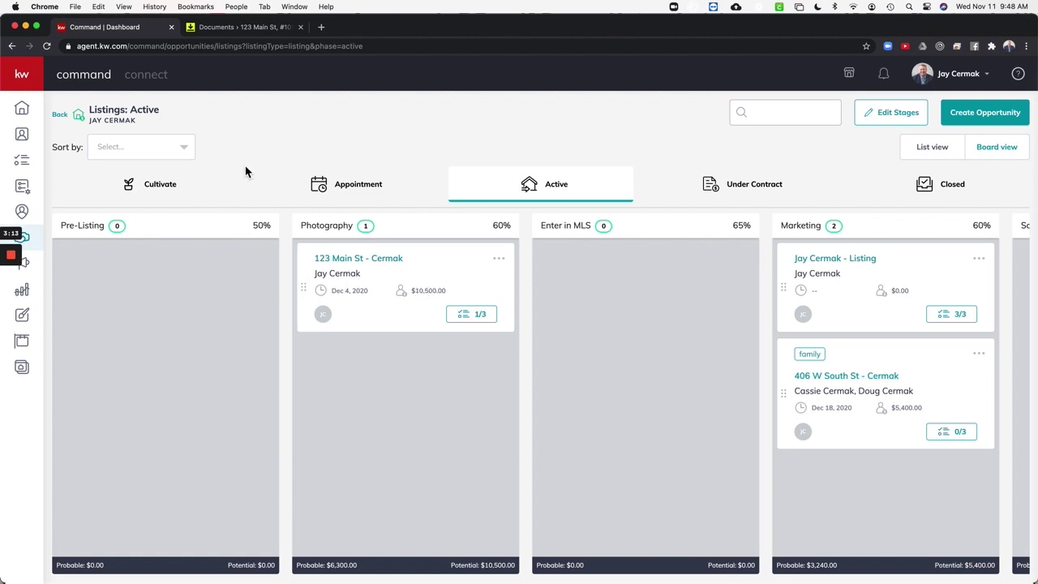
pyautogui.click(173, 153)
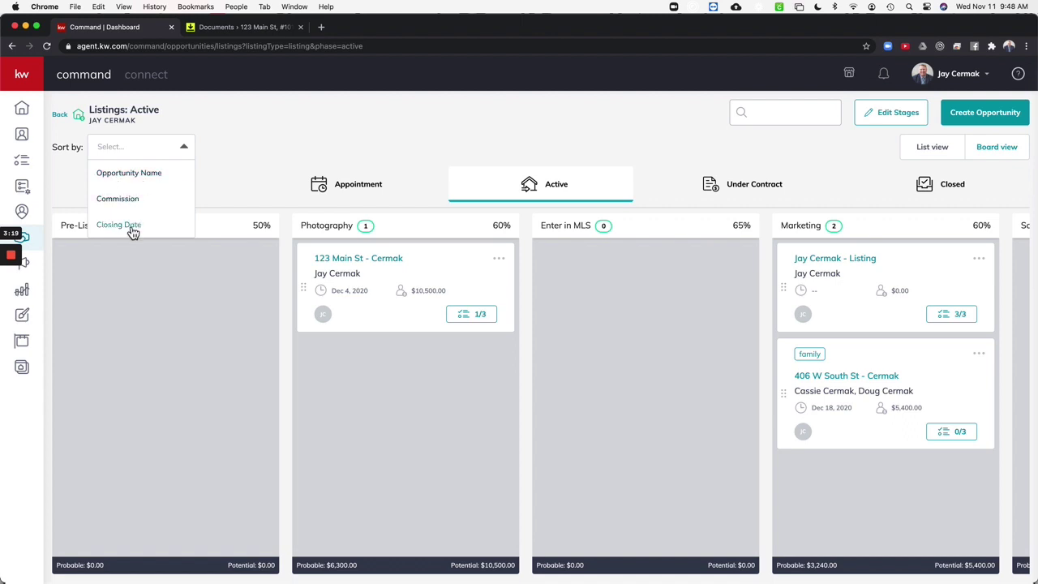
pyautogui.click(367, 118)
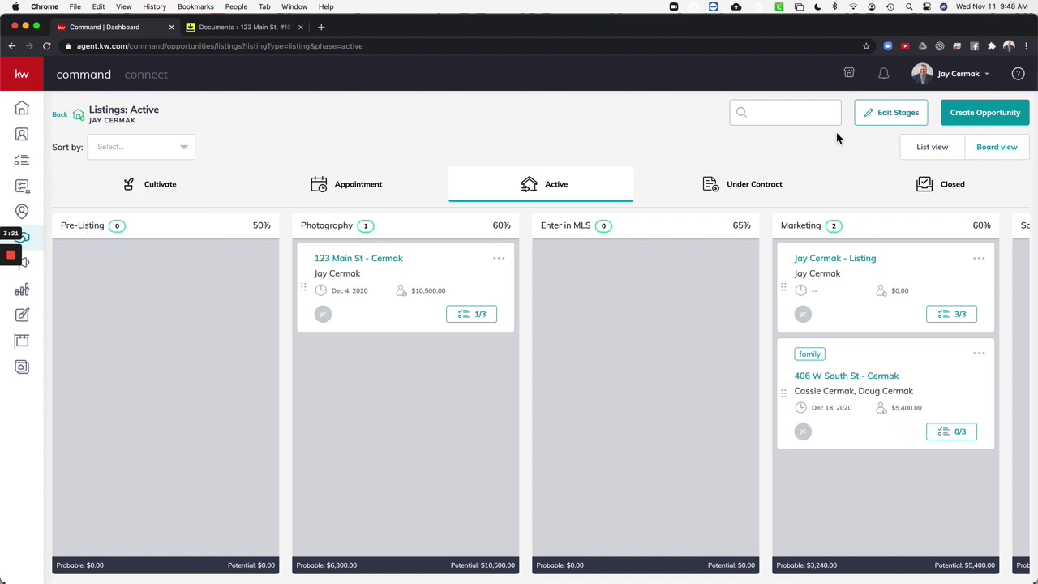
# - Switch the listings board to the Under Contract stages
pyautogui.click(776, 193)
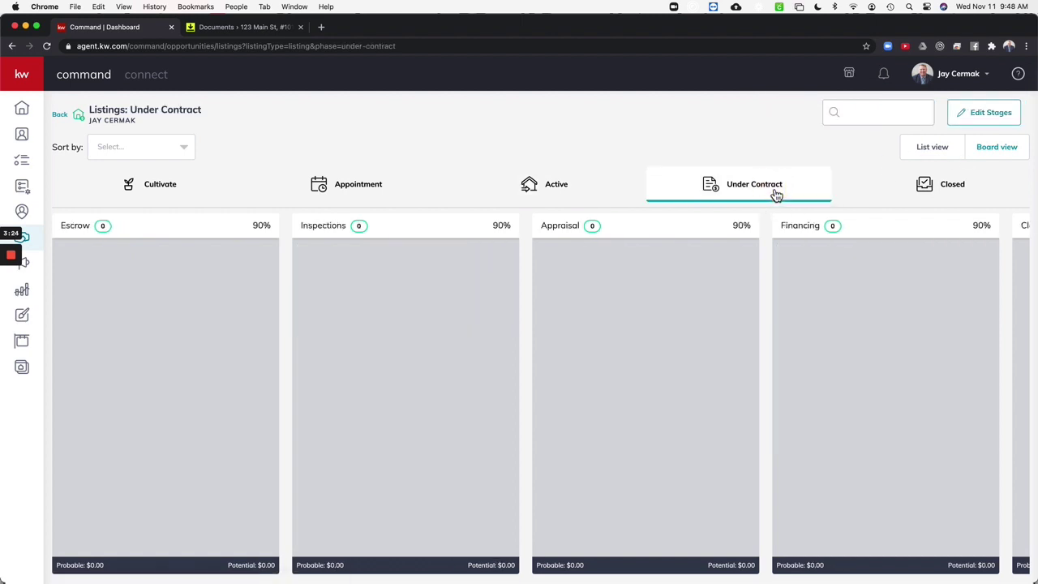
pyautogui.click(929, 185)
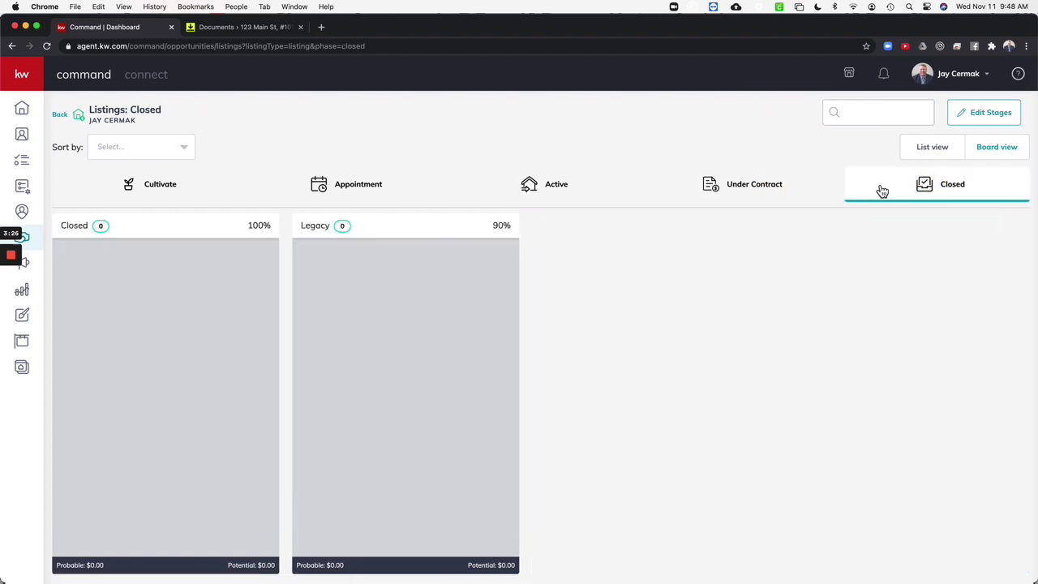
pyautogui.click(765, 185)
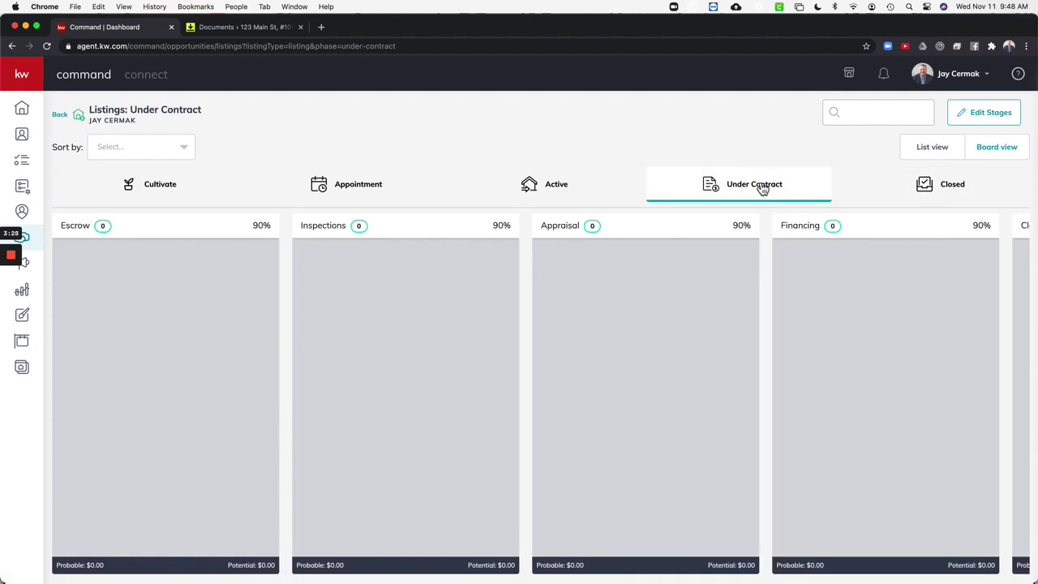
# - Open the Under Contract stage editor and inspect the empty Escrow and Appraisal checklists
pyautogui.click(983, 114)
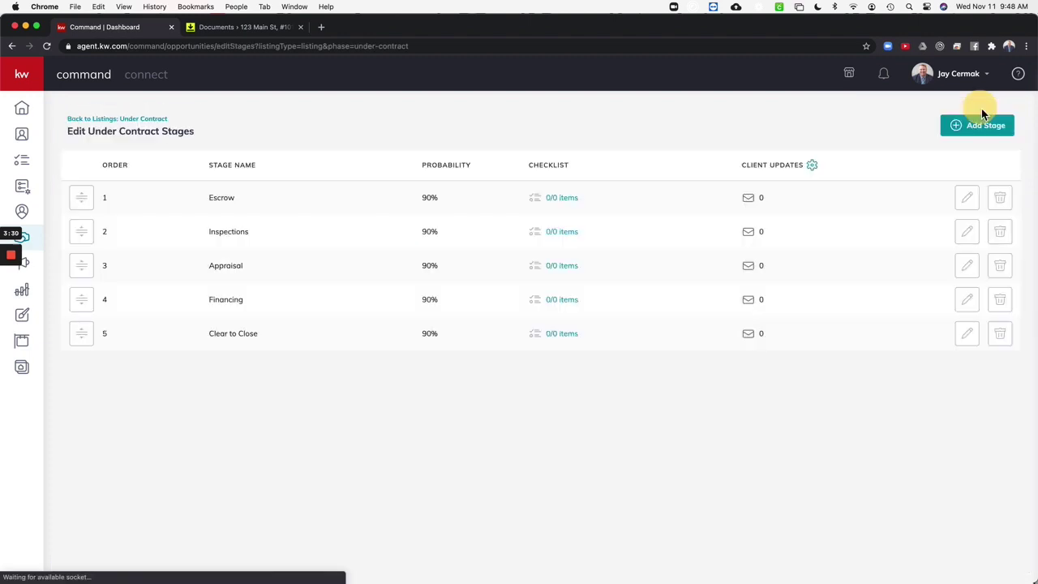
pyautogui.click(561, 198)
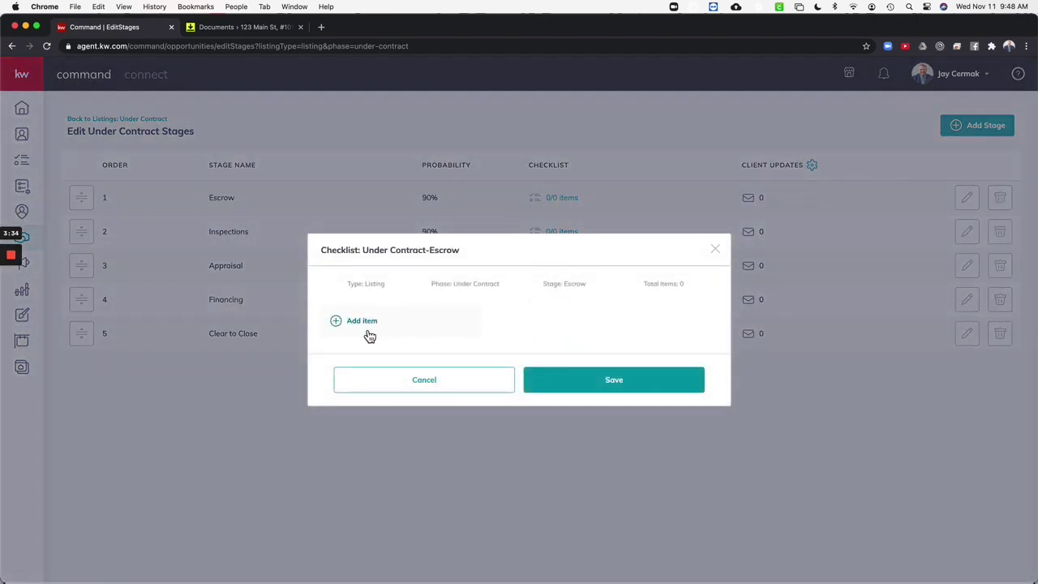
pyautogui.click(716, 253)
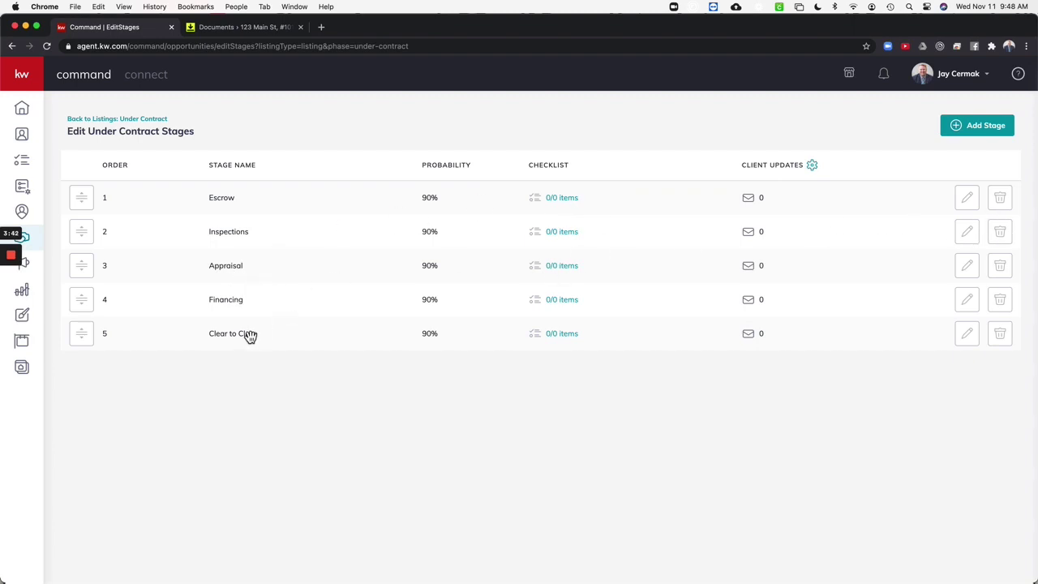
pyautogui.click(570, 268)
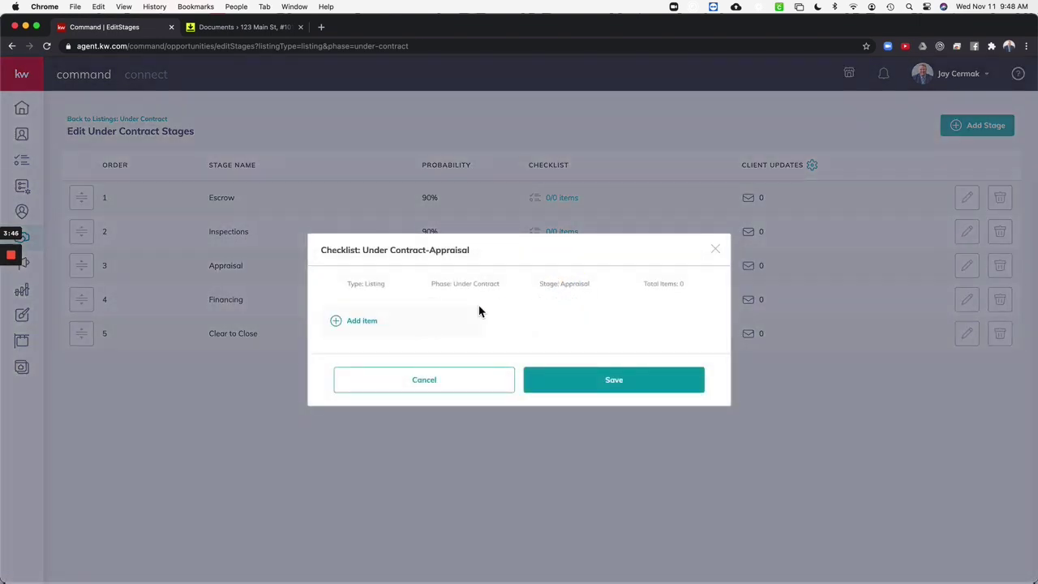
pyautogui.click(453, 383)
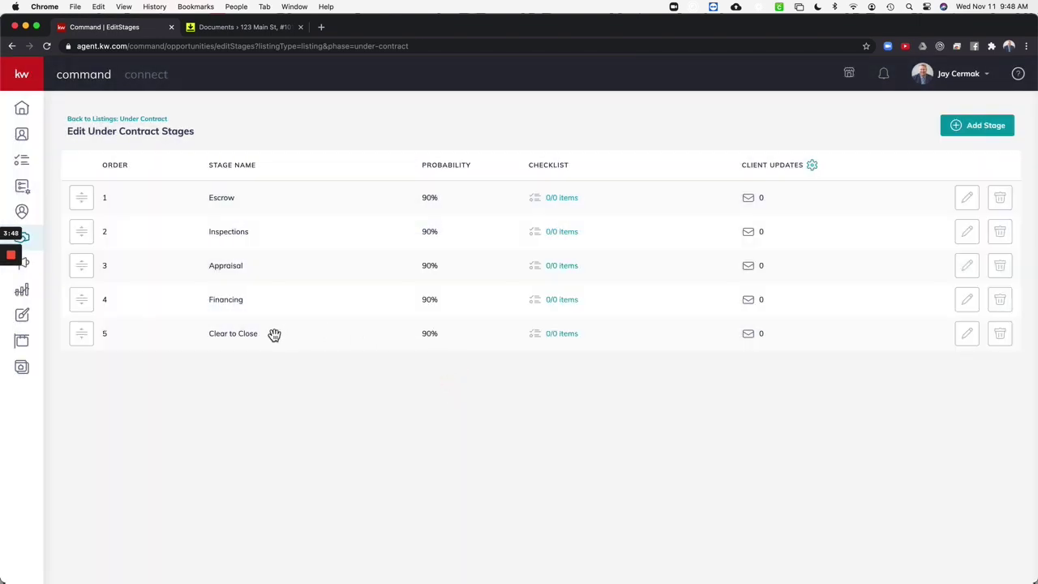
# - Add 'Schedule Final Walkthrough' with Client Update on to the Clear to Close checklist and save
pyautogui.click(574, 334)
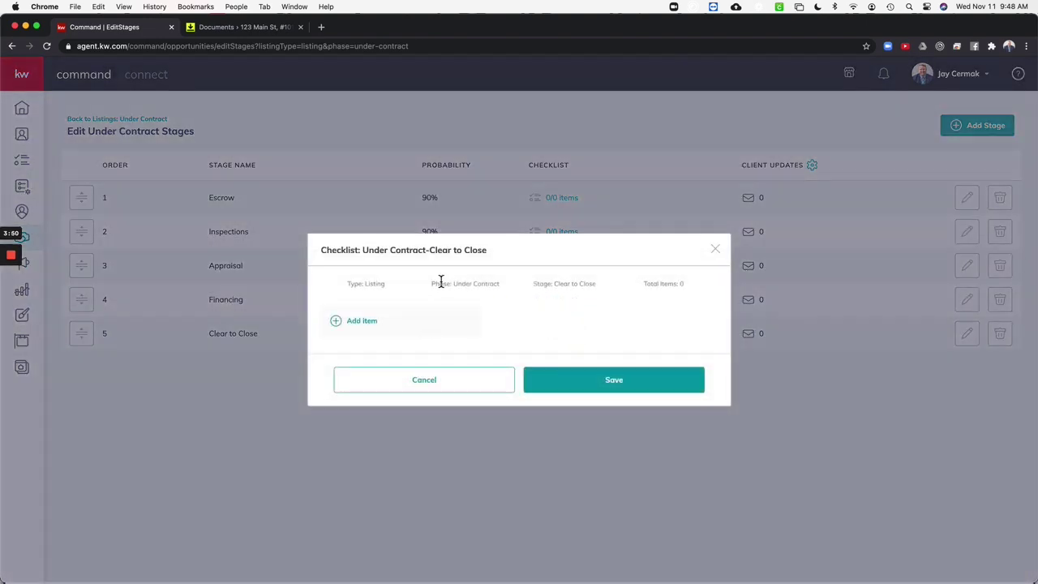
pyautogui.click(349, 320)
pyautogui.write('Schedule Final Walkthrough')
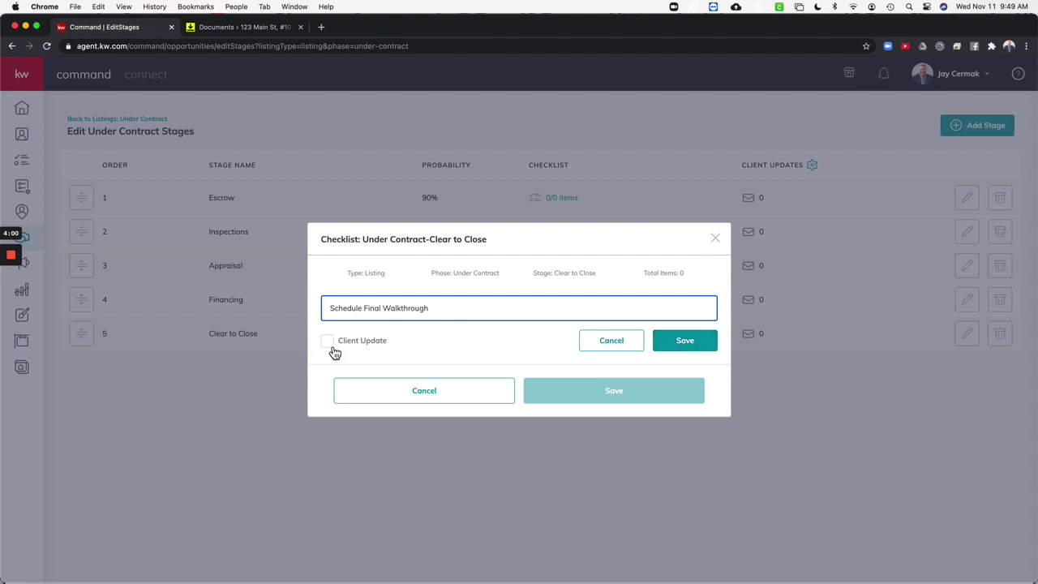
pyautogui.click(331, 347)
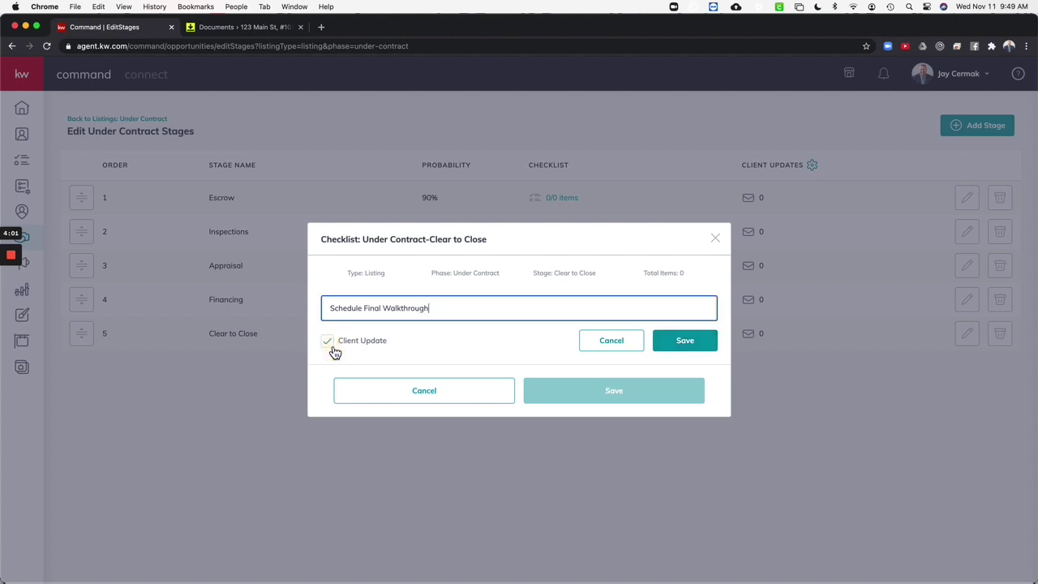
pyautogui.click(696, 344)
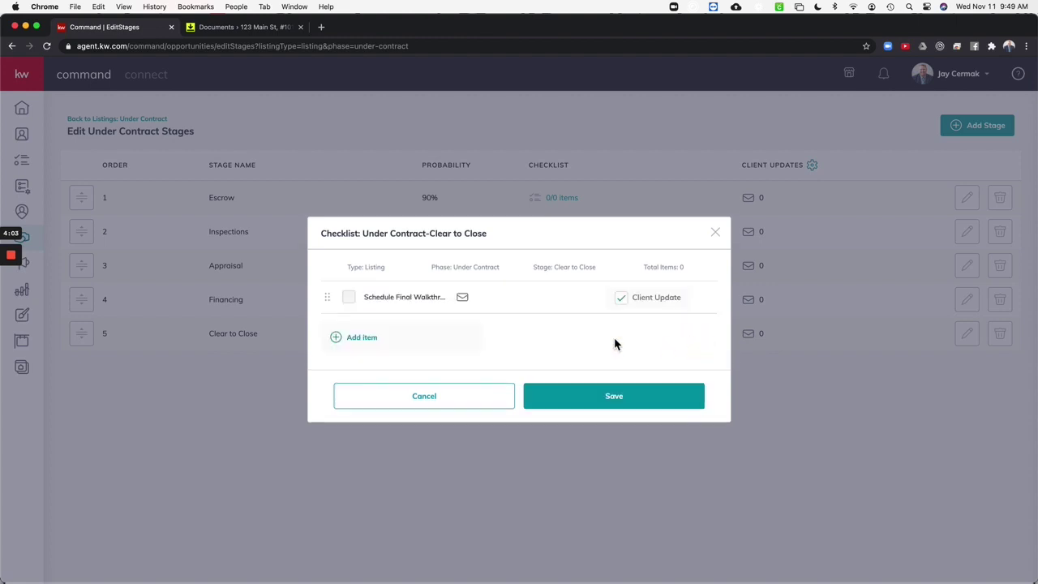
pyautogui.click(590, 393)
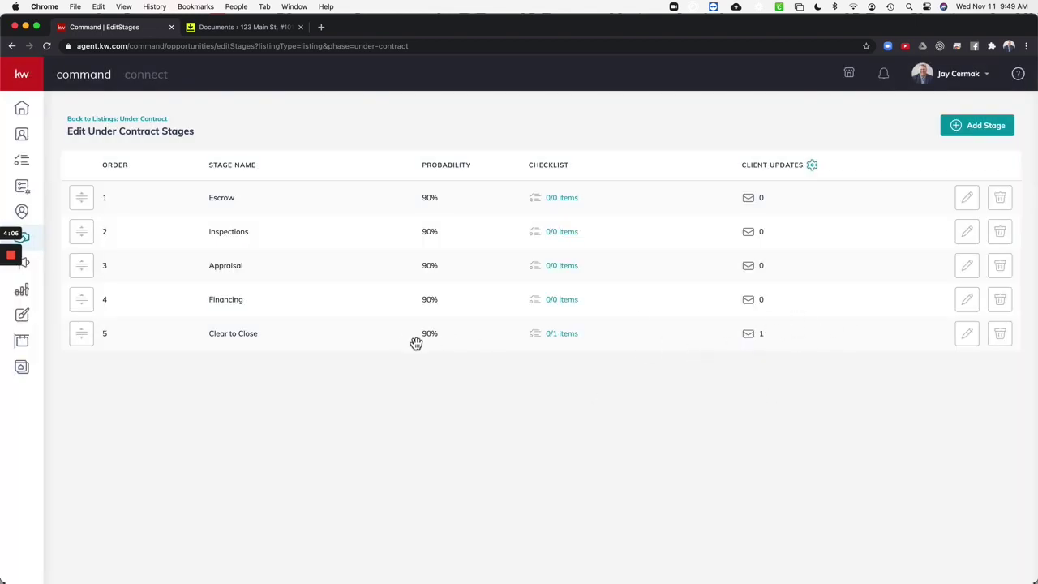
# - Cycle through the Cultivate, Appointment, Active, Under Contract and Closed listing stages
pyautogui.click(118, 118)
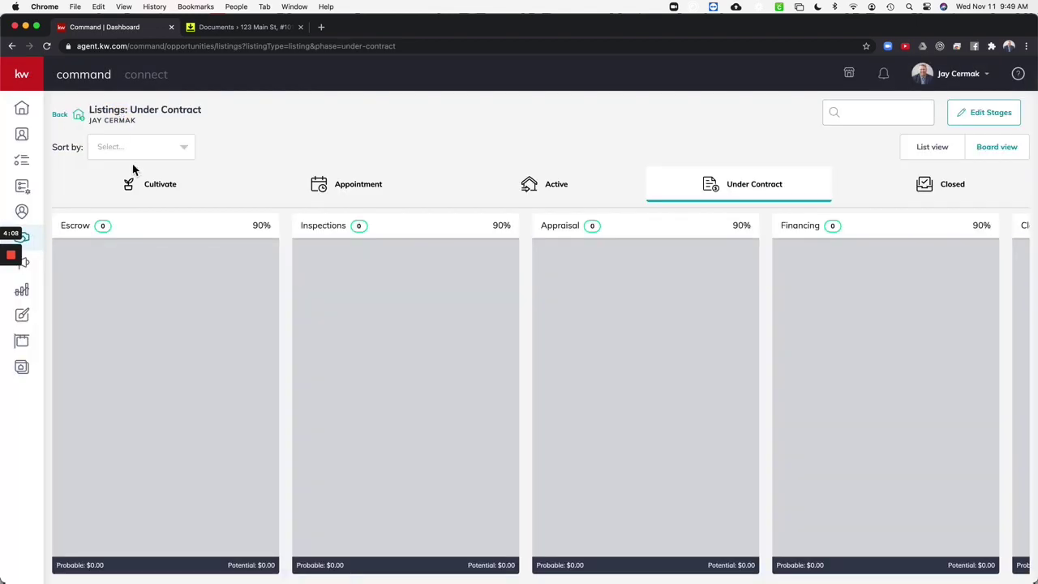
pyautogui.click(142, 186)
pyautogui.click(362, 176)
pyautogui.click(598, 179)
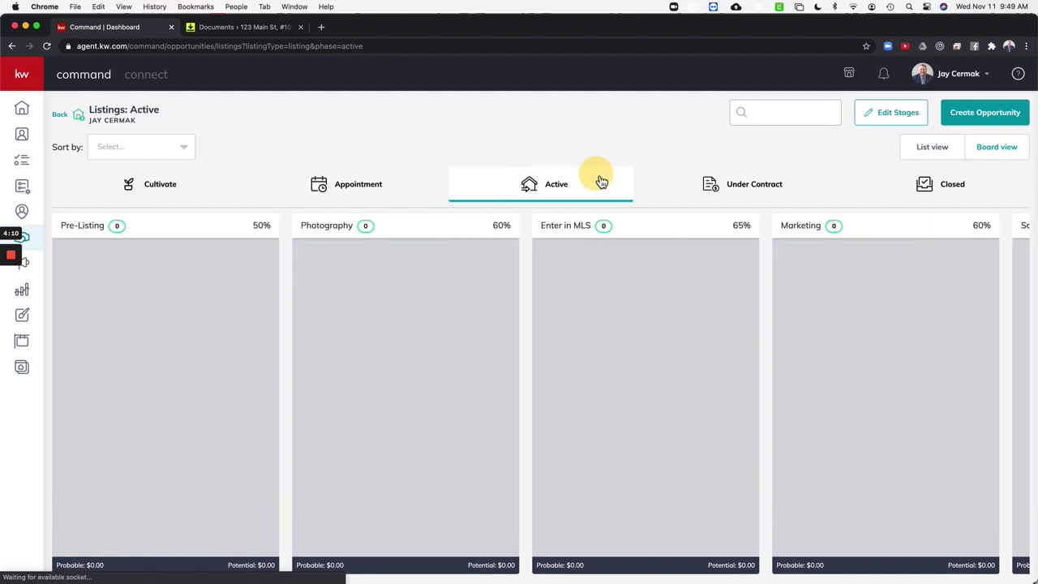
pyautogui.click(767, 183)
pyautogui.click(910, 178)
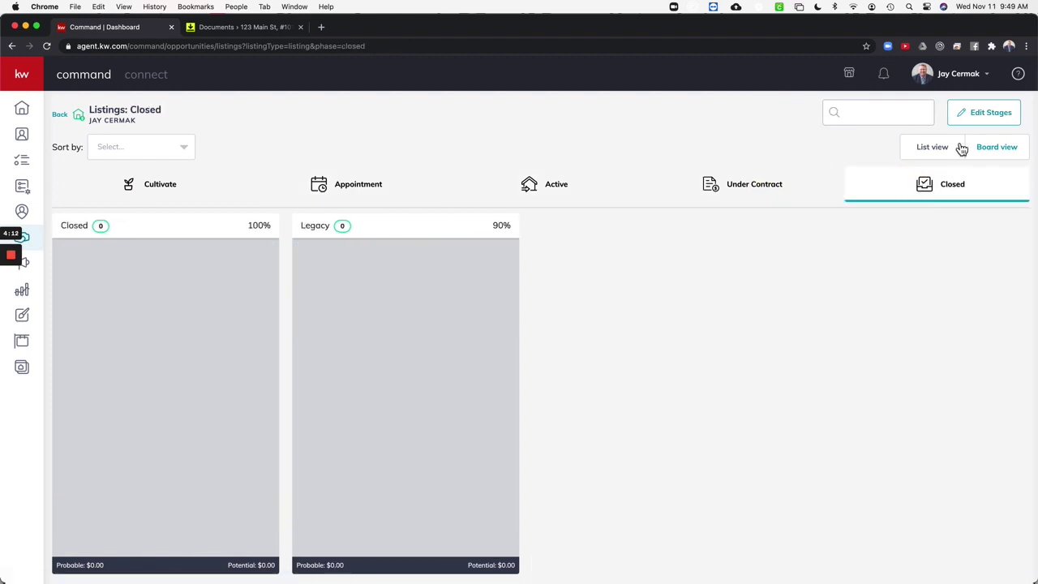
# - Go back to the overview and open the Buyers Active stage board
pyautogui.click(65, 116)
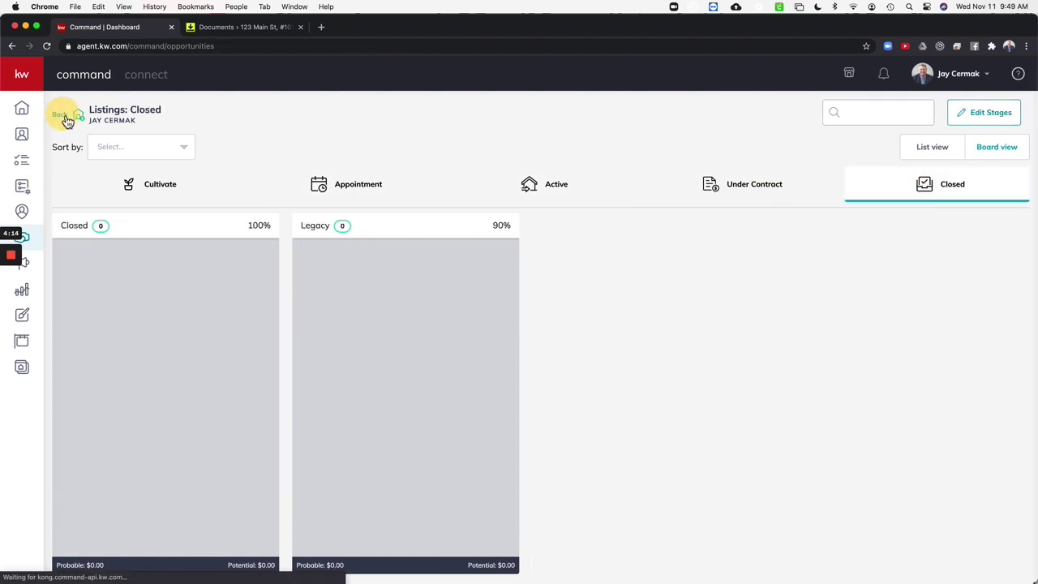
pyautogui.click(459, 393)
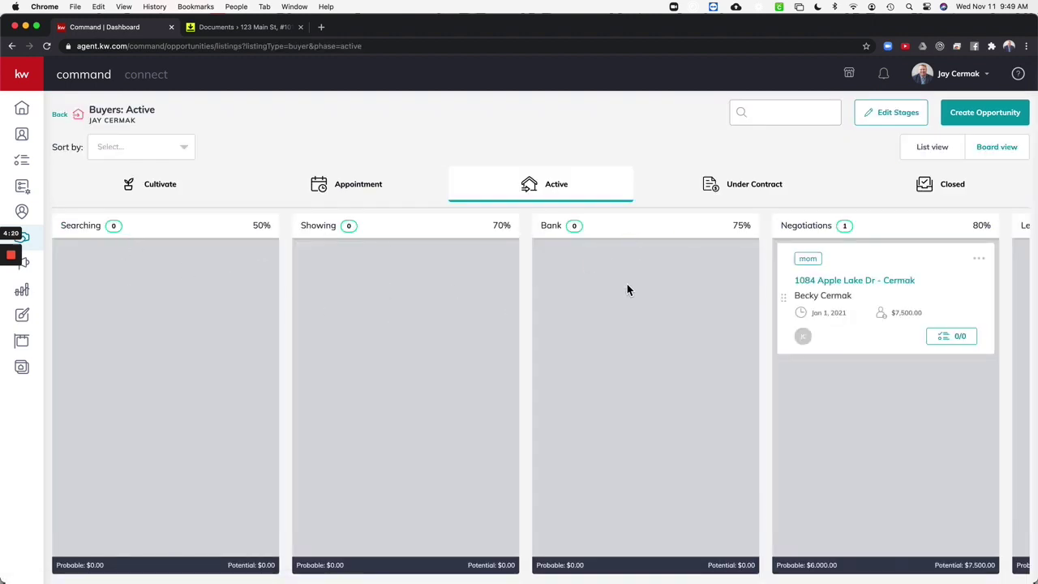
pyautogui.hscroll(5, 881, 340)
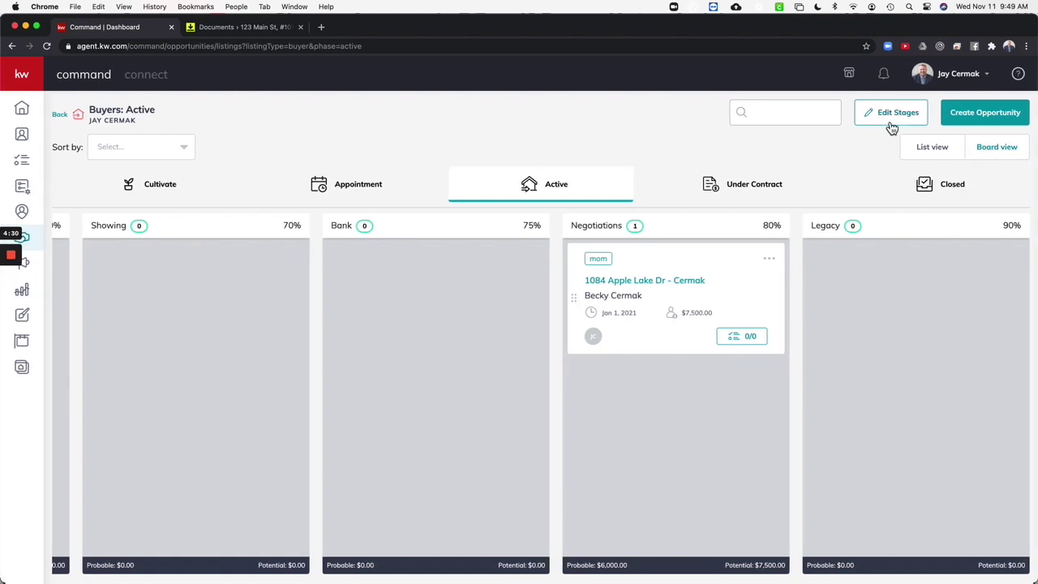
# - View the buyer Active stages in Edit Stages, then go to Opportunities > Client Update settings
pyautogui.click(890, 114)
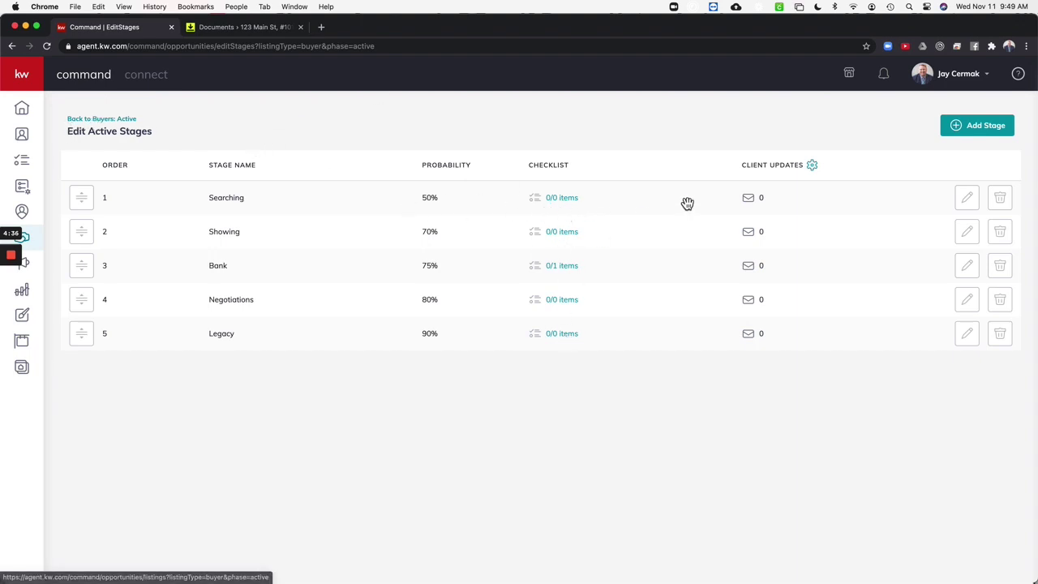
pyautogui.click(812, 171)
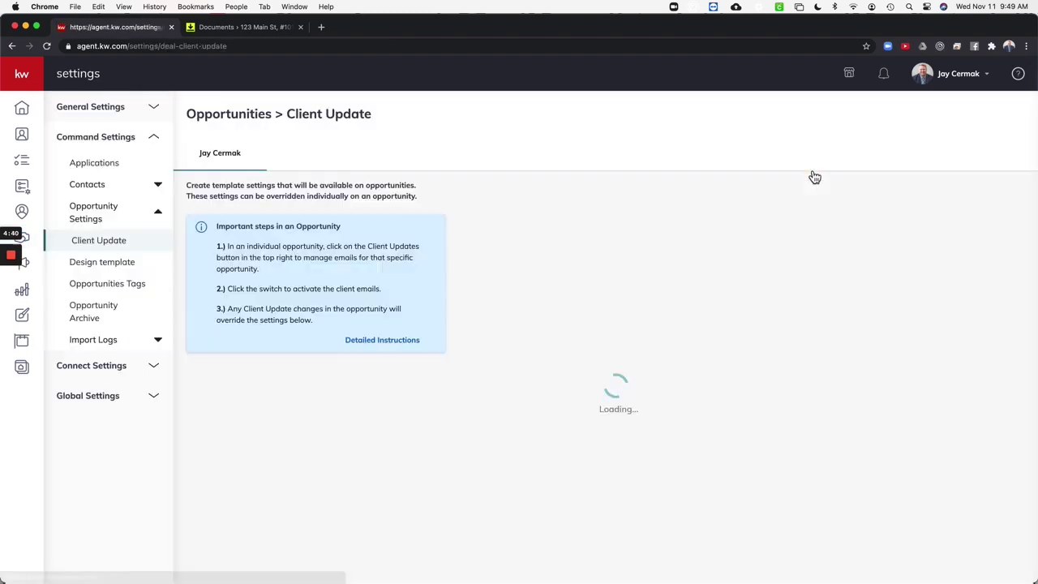
# - Scroll through the Client Update defaults: 10:00 AM send from Owner to Client, Co-Client and Assignees
pyautogui.scroll(-2, 442, 219)
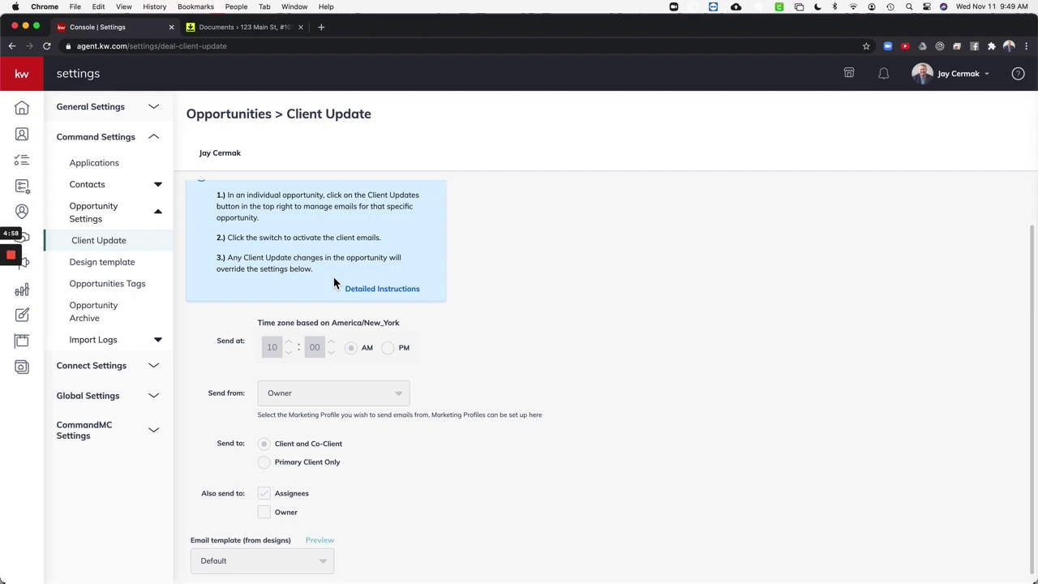
pyautogui.scroll(2, 335, 281)
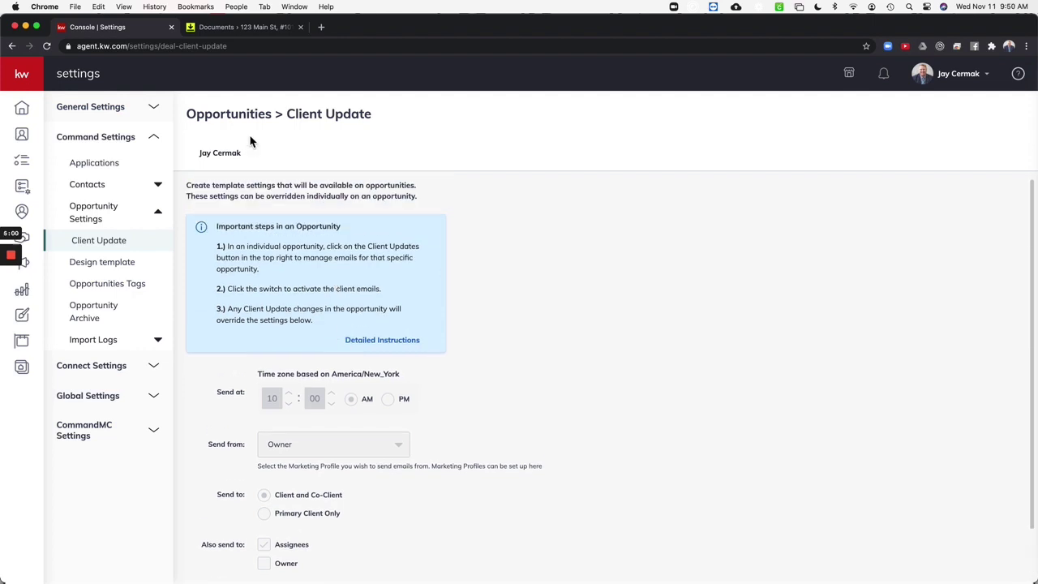